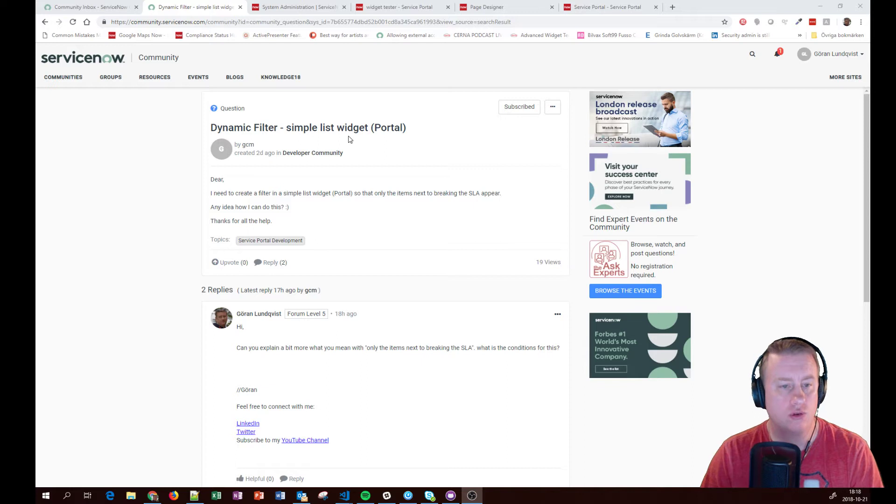
Scroll through the community thread to read the replies about filtering knowledge articles by Valid to date.
{"action": "scroll", "coordinate": [392, 198], "scroll_direction": "down", "scroll_amount": 2}
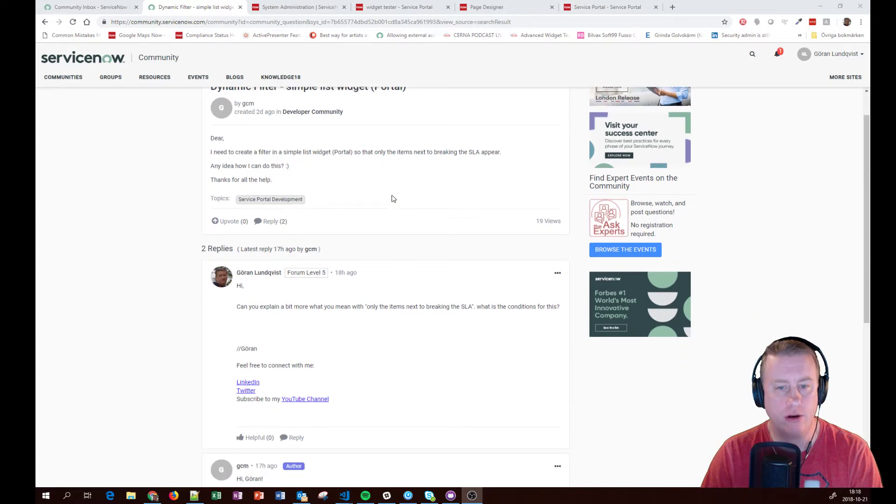
{"action": "scroll", "coordinate": [477, 225], "scroll_direction": "down", "scroll_amount": 5}
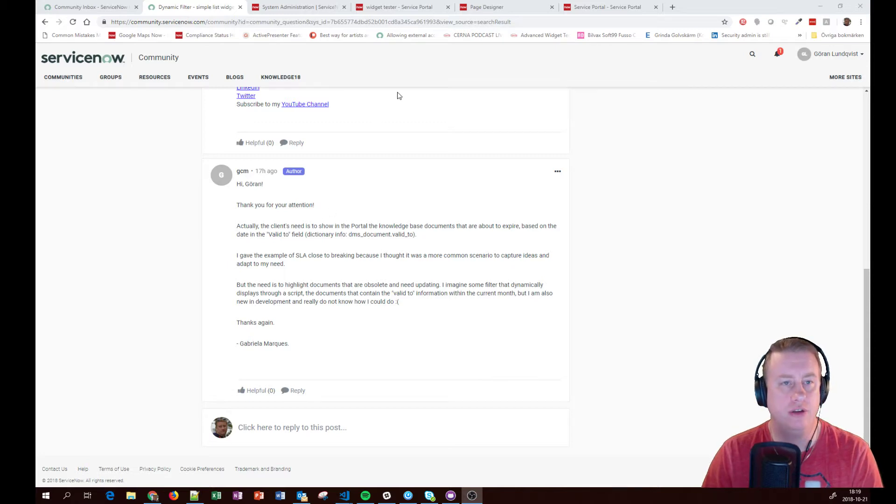
Drag the Simple List widget into the widget tester page column and reload the portal page.
{"action": "left_click", "coordinate": [405, 9]}
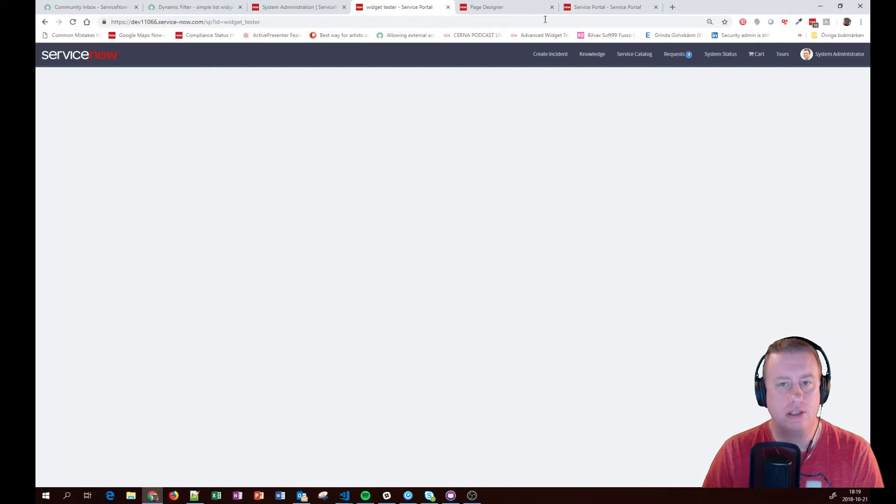
{"action": "left_click", "coordinate": [511, 7]}
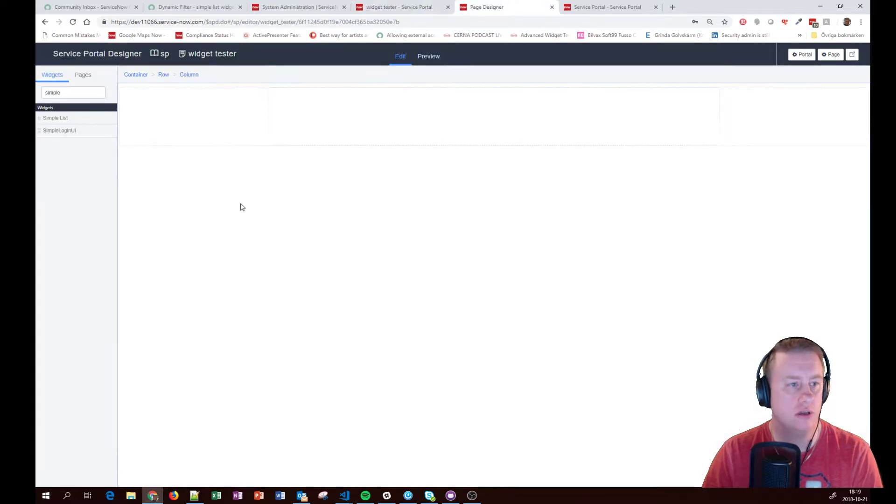
{"action": "left_click_drag", "start_coordinate": [46, 118], "coordinate": [364, 124]}
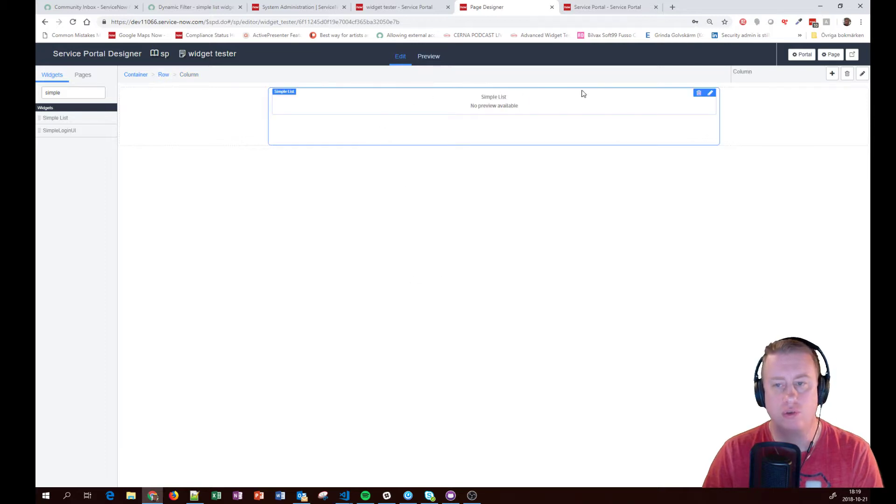
{"action": "left_click", "coordinate": [393, 7]}
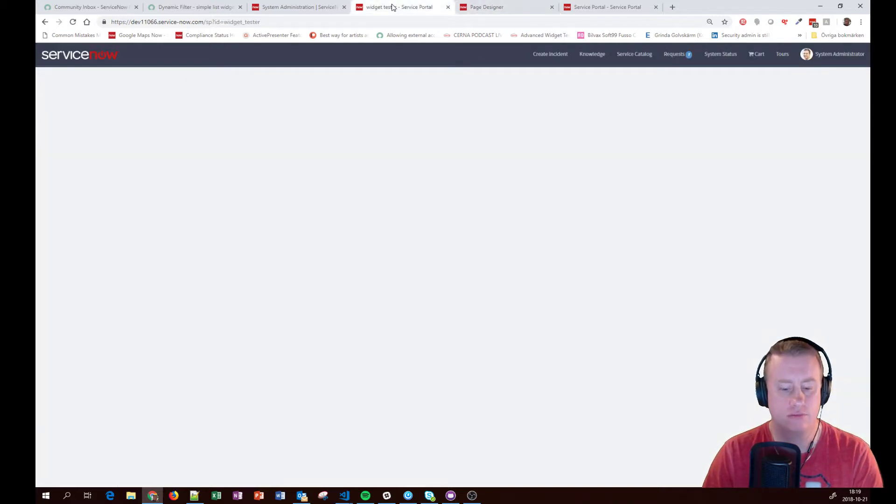
{"action": "key", "text": "F5"}
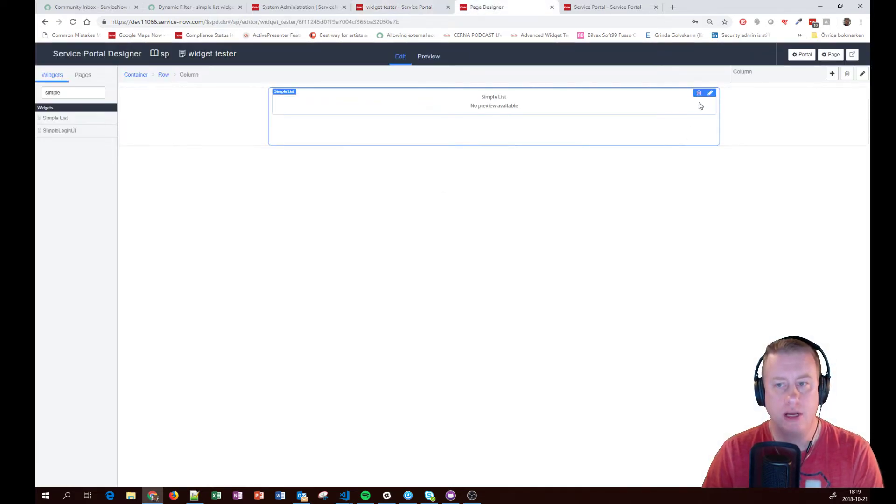
Select the placed Simple List widget in Page Designer and reload the designer to confirm it.
{"action": "left_click", "coordinate": [712, 96]}
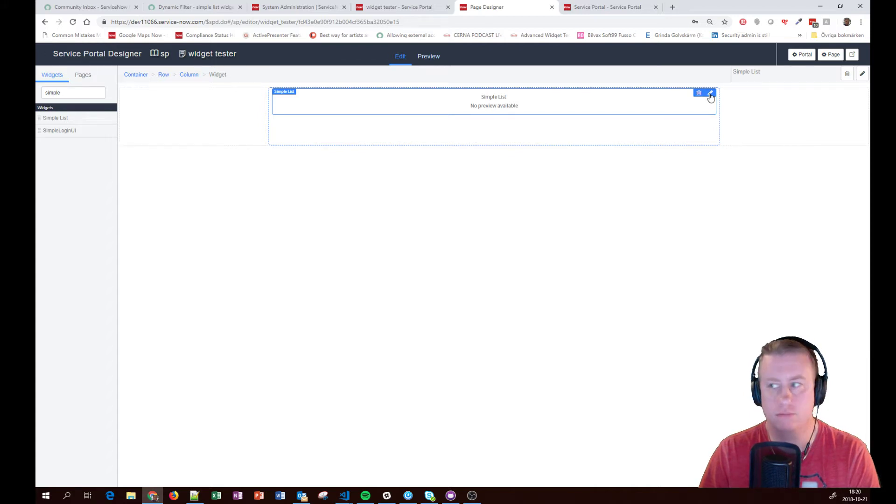
{"action": "left_click", "coordinate": [678, 280]}
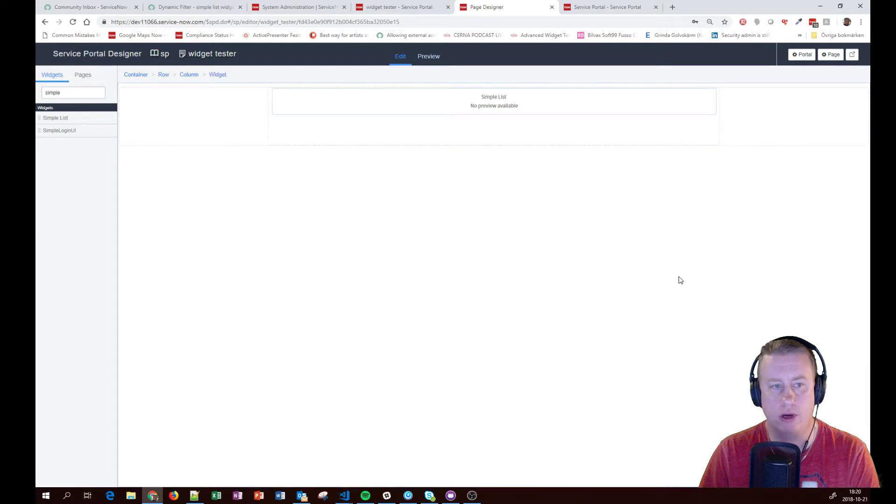
{"action": "left_click", "coordinate": [710, 94]}
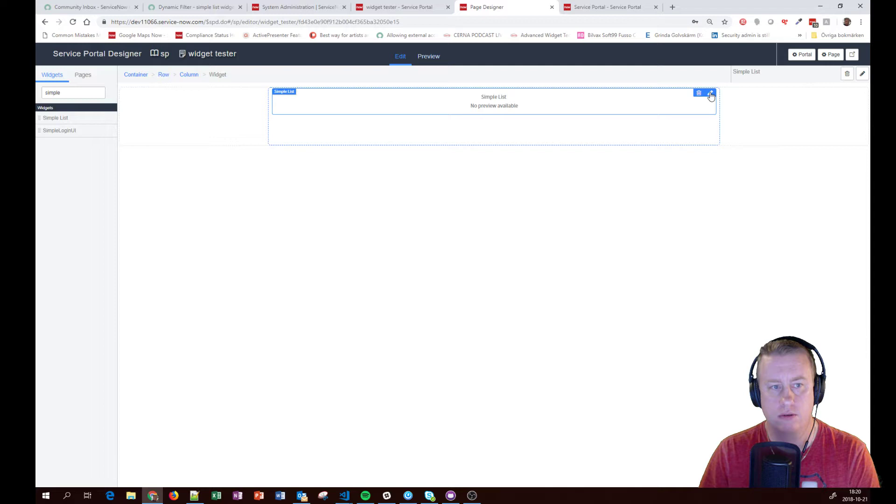
{"action": "key", "text": "F5"}
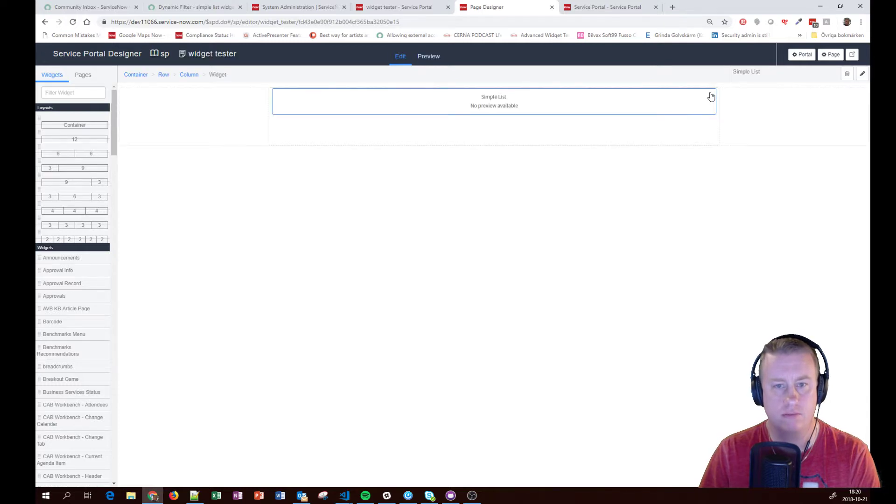
{"action": "mouse_move", "coordinate": [700, 134]}
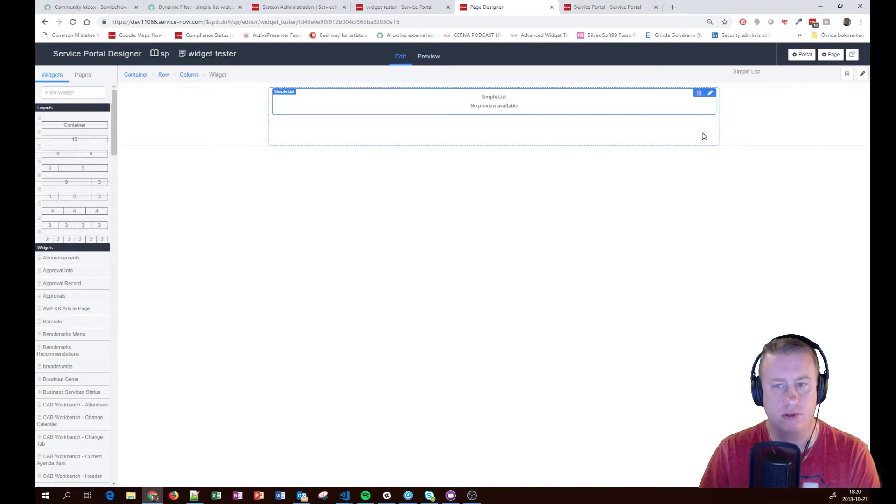
Set the Simple List widget's table to Knowledge [kb_knowledge] and save the options.
{"action": "left_click", "coordinate": [711, 95]}
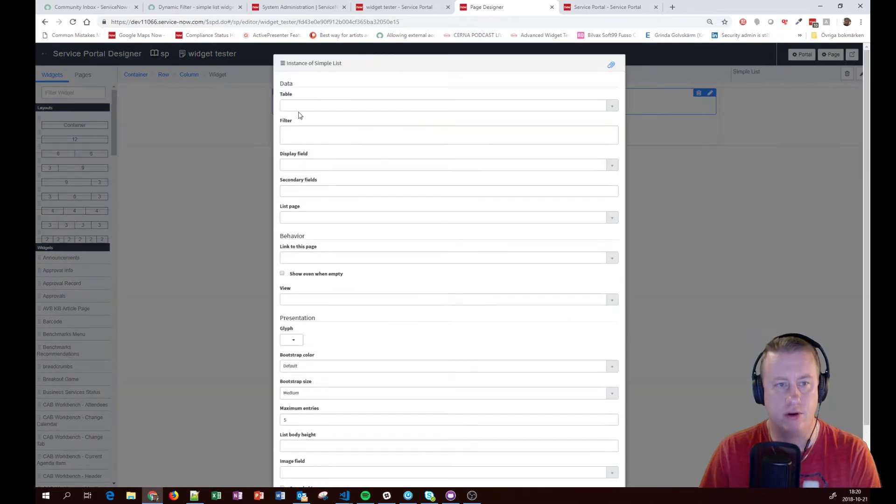
{"action": "left_click", "coordinate": [349, 107]}
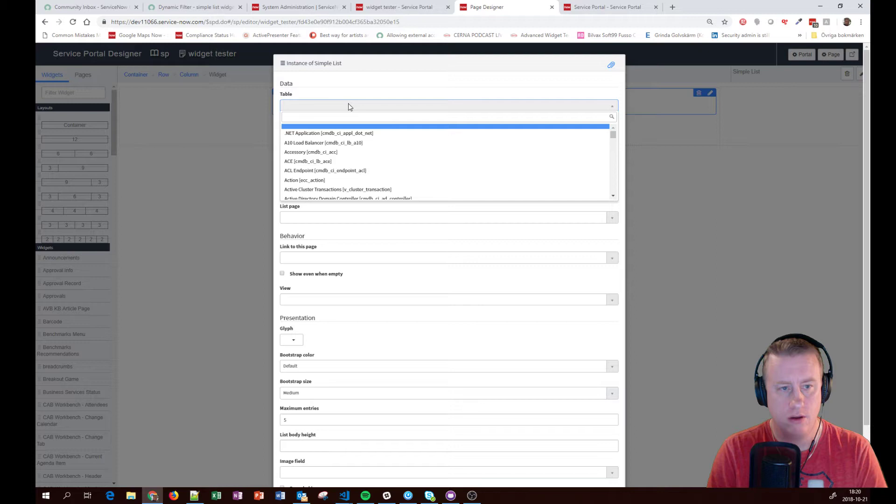
{"action": "type", "text": "knowledge"}
{"action": "key", "text": "Down"}
{"action": "key", "text": "Down"}
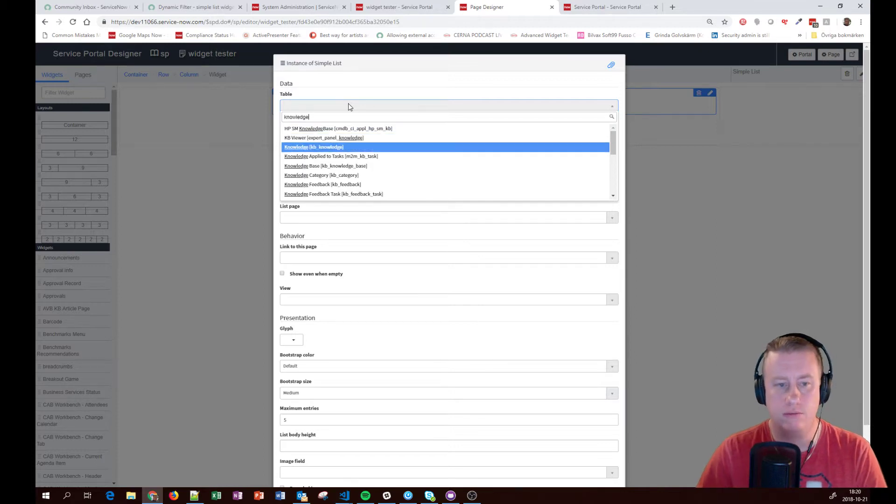
{"action": "key", "text": "Return"}
{"action": "scroll", "coordinate": [474, 170], "scroll_direction": "down", "scroll_amount": 2}
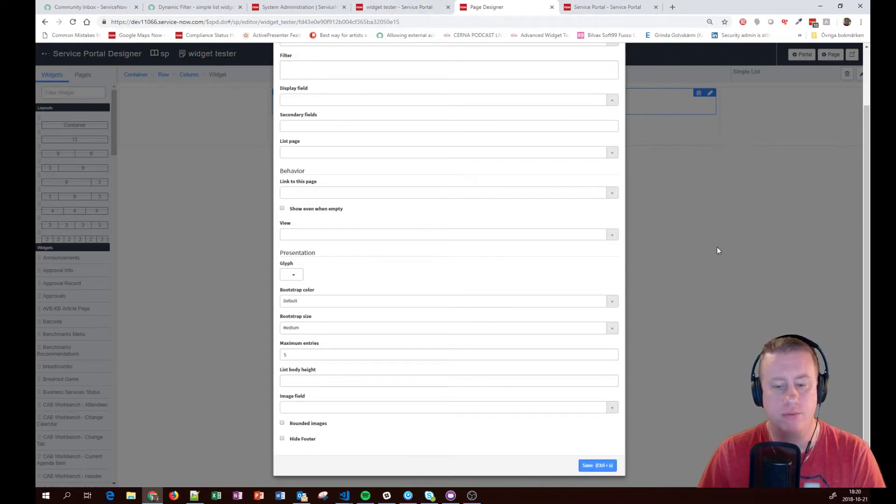
{"action": "key", "text": "ctrl+s"}
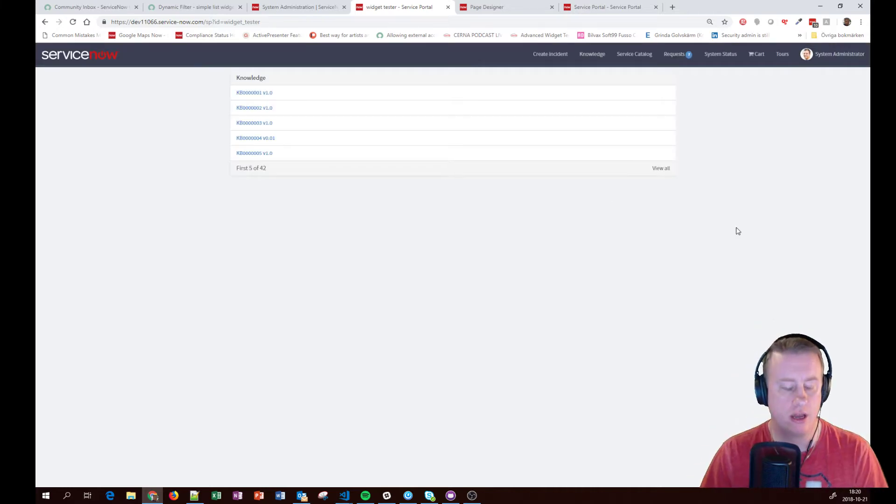
Open the Knowledge widget's Instance Options, check the empty Filter field, then close them.
{"action": "right_click", "coordinate": [363, 98], "text": "ctrl"}
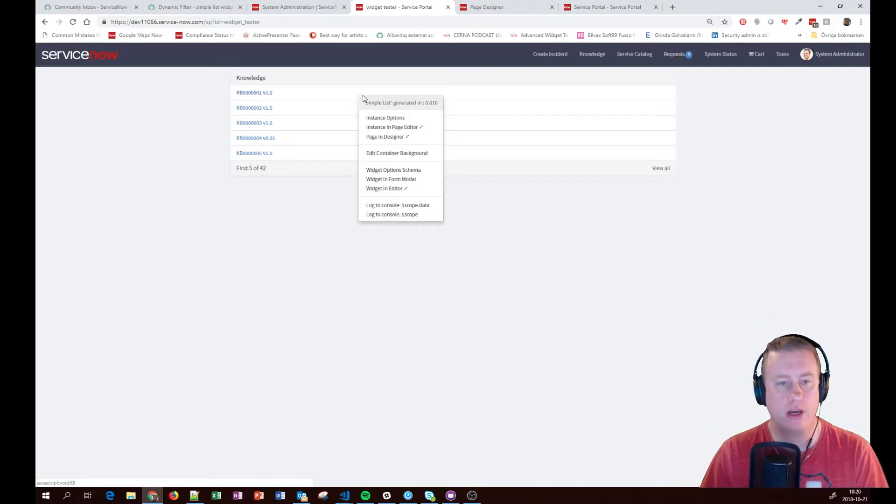
{"action": "left_click", "coordinate": [382, 121]}
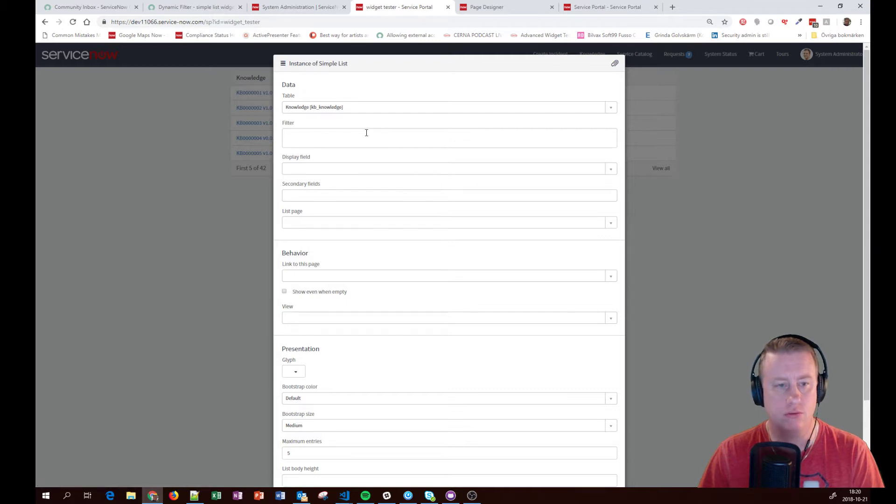
{"action": "left_click", "coordinate": [286, 135]}
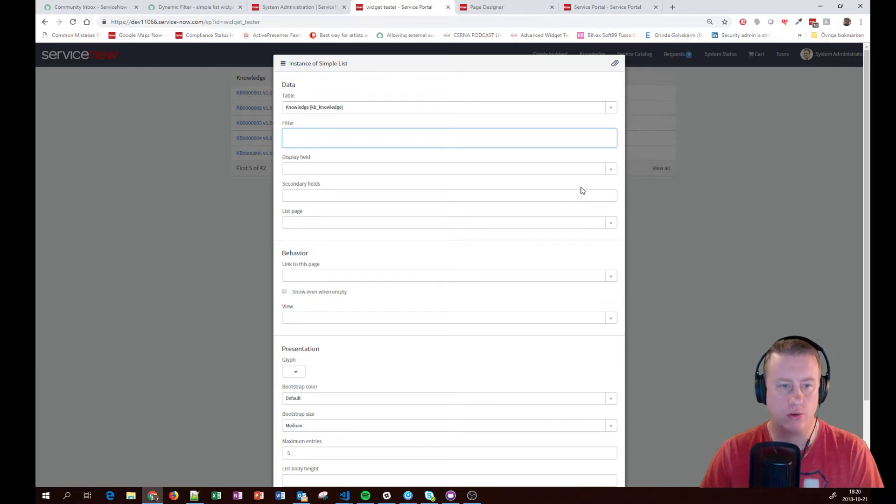
{"action": "left_click", "coordinate": [785, 197]}
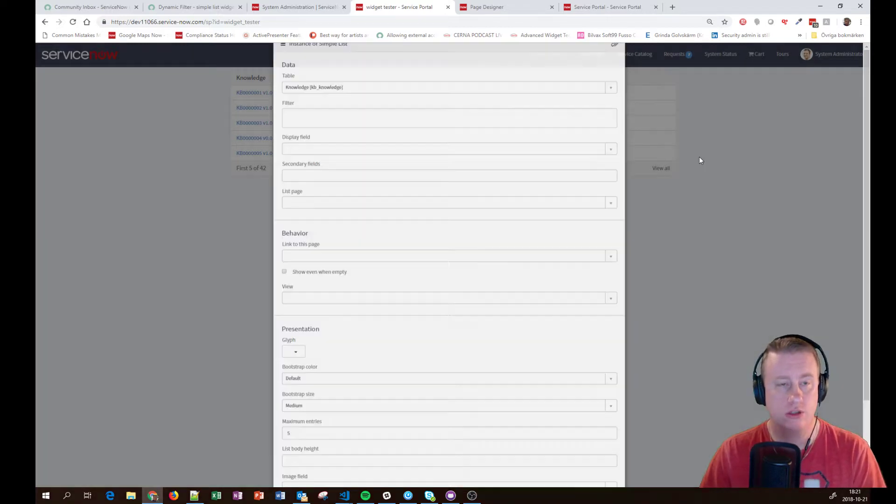
Open the Knowledge article list (kb_knowledge.list) from the System Administration navigator.
{"action": "left_click", "coordinate": [301, 7]}
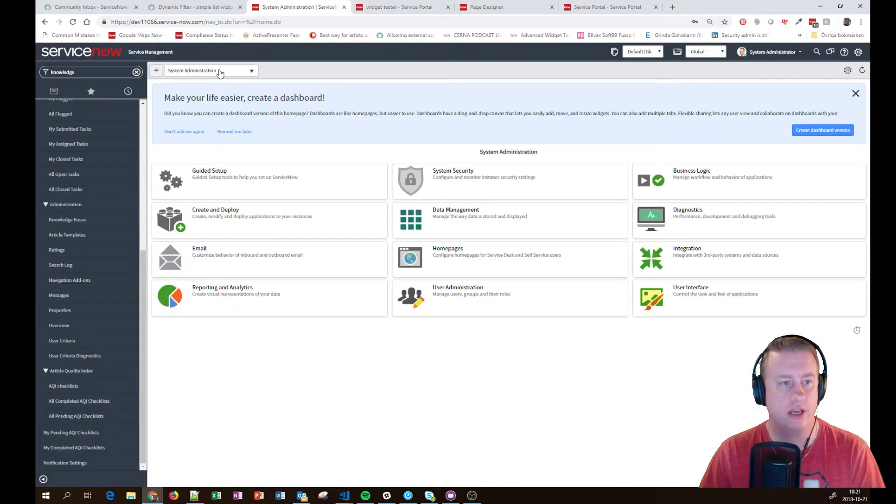
{"action": "left_click", "coordinate": [112, 72]}
{"action": "type", "text": "knowledg"}
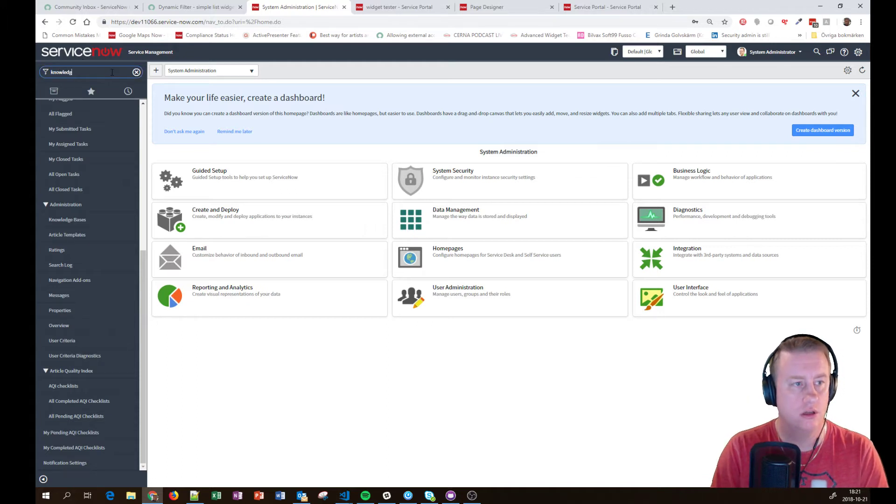
{"action": "type", "text": "kb_"}
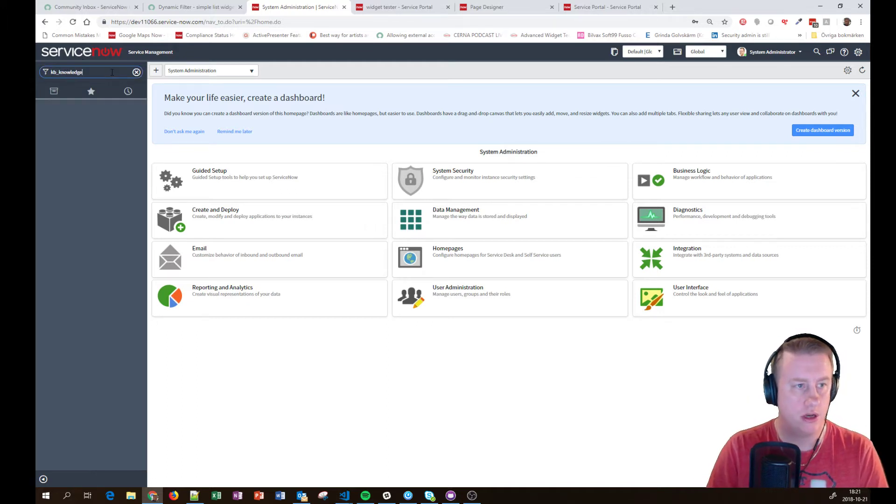
{"action": "type", "text": ".list"}
{"action": "key", "text": "Return"}
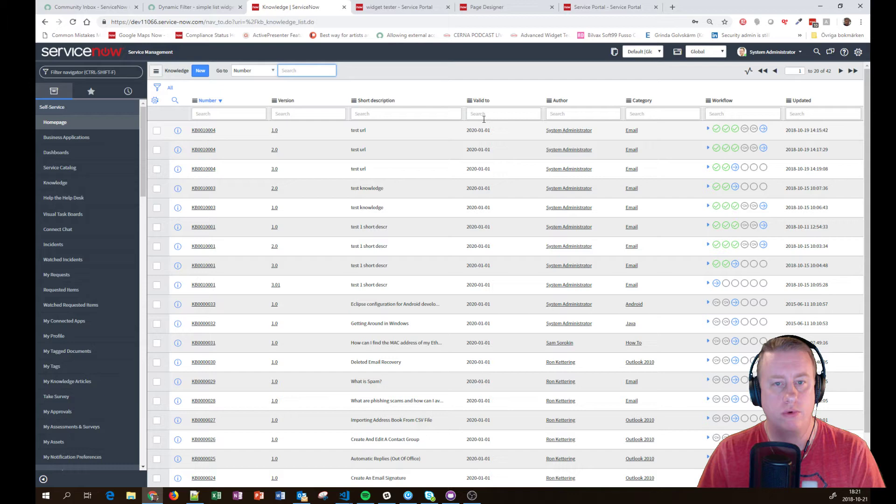
{"action": "scroll", "coordinate": [498, 262], "scroll_direction": "down", "scroll_amount": 2}
{"action": "scroll", "coordinate": [501, 269], "scroll_direction": "up", "scroll_amount": 2}
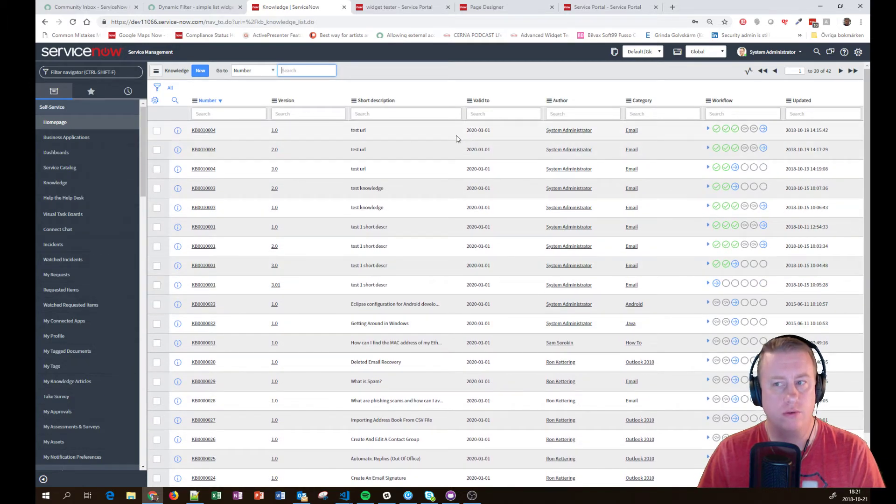
Add a Valid to condition: relative, on or before 30 Days from now.
{"action": "left_click", "coordinate": [157, 90]}
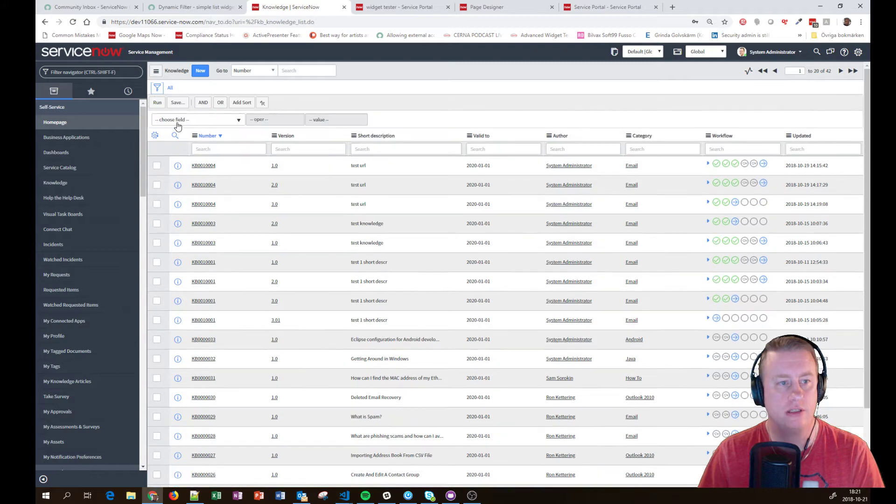
{"action": "left_click", "coordinate": [178, 123]}
{"action": "type", "text": "valid"}
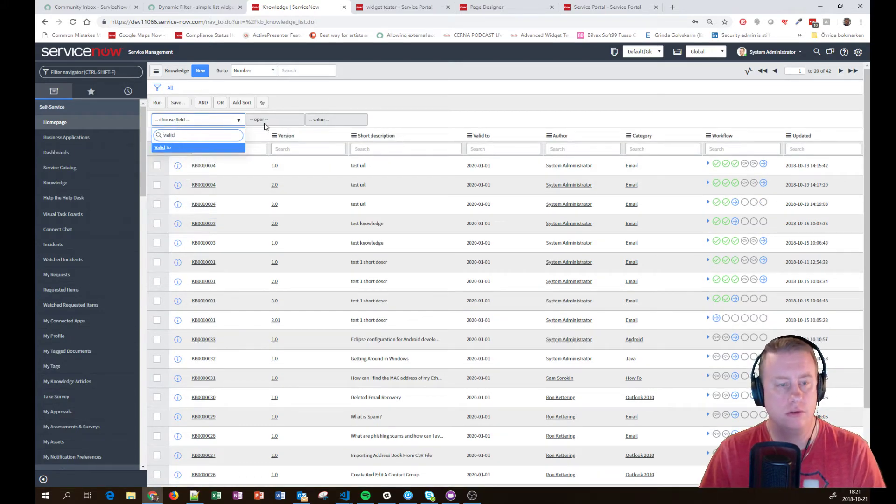
{"action": "key", "text": "Return"}
{"action": "left_click", "coordinate": [280, 123]}
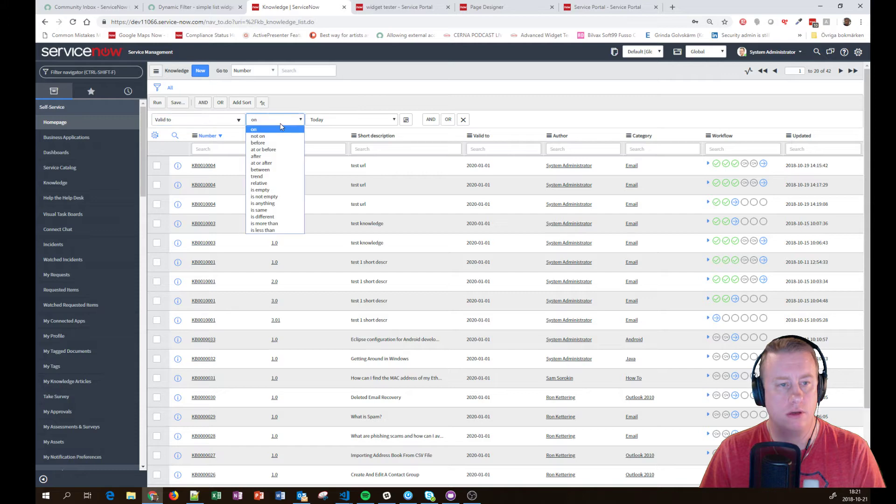
{"action": "left_click", "coordinate": [288, 183]}
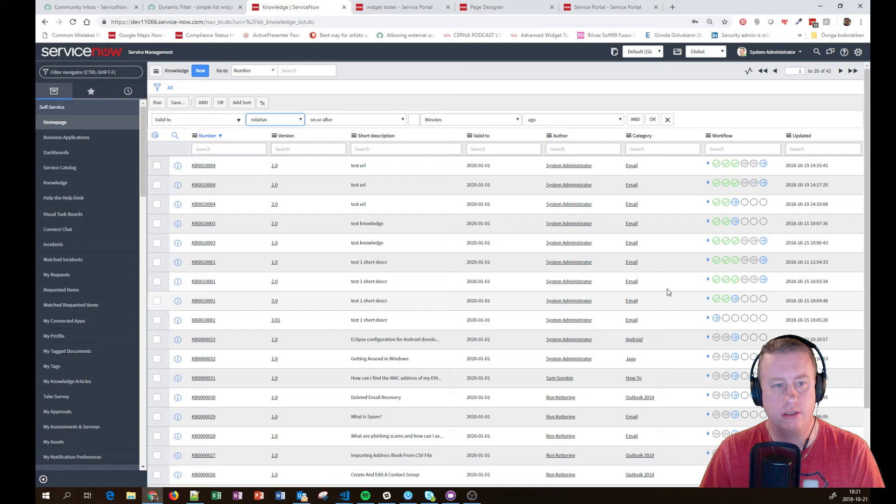
{"action": "left_click", "coordinate": [314, 122]}
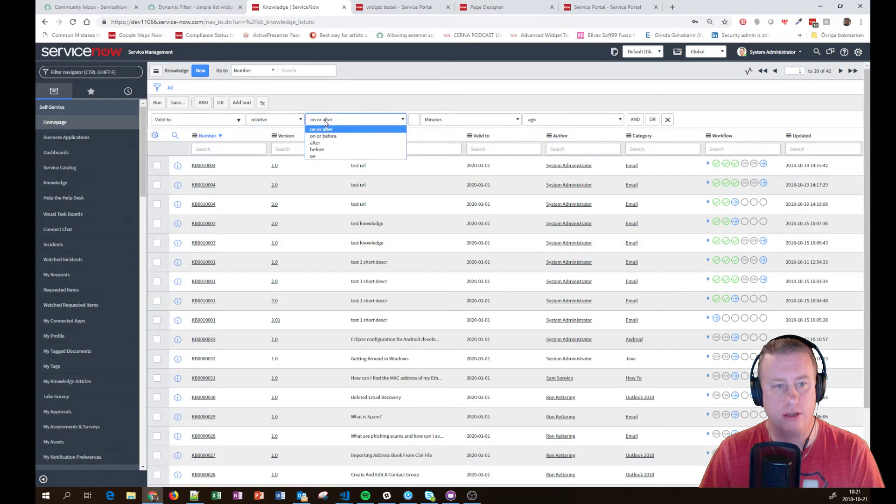
{"action": "left_click", "coordinate": [573, 119]}
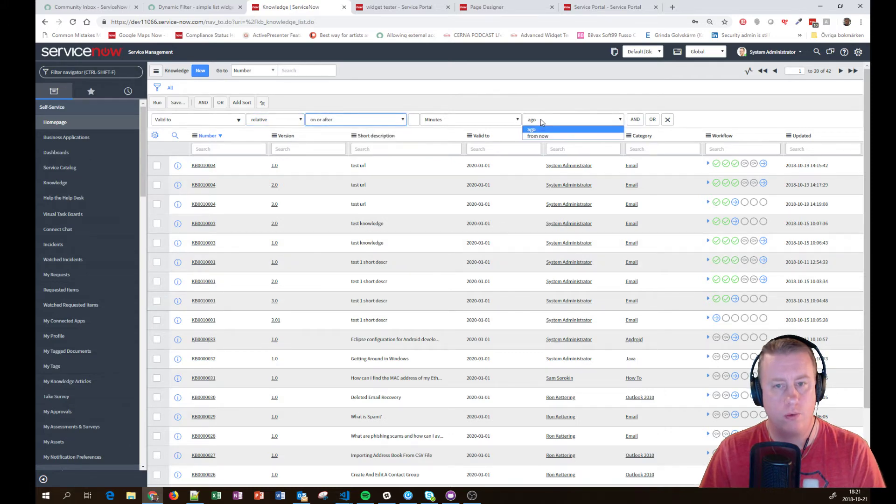
{"action": "left_click", "coordinate": [541, 136]}
{"action": "left_click", "coordinate": [348, 119]}
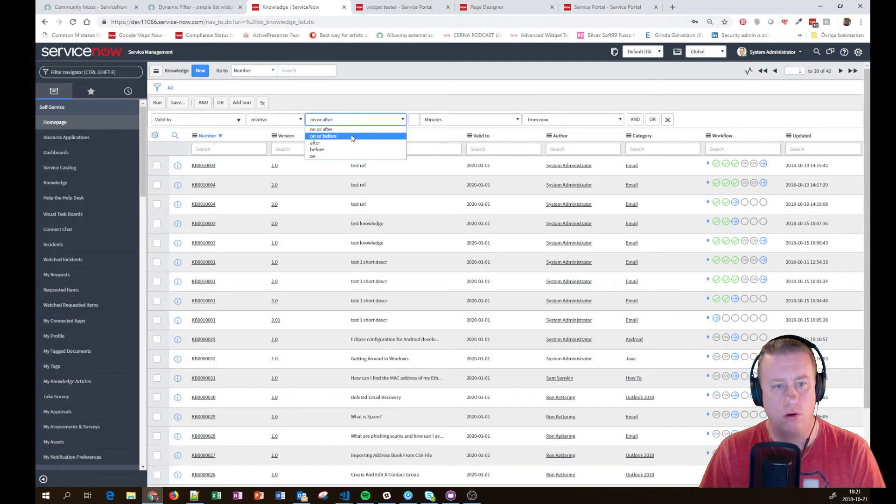
{"action": "left_click", "coordinate": [351, 136]}
{"action": "left_click", "coordinate": [431, 120]}
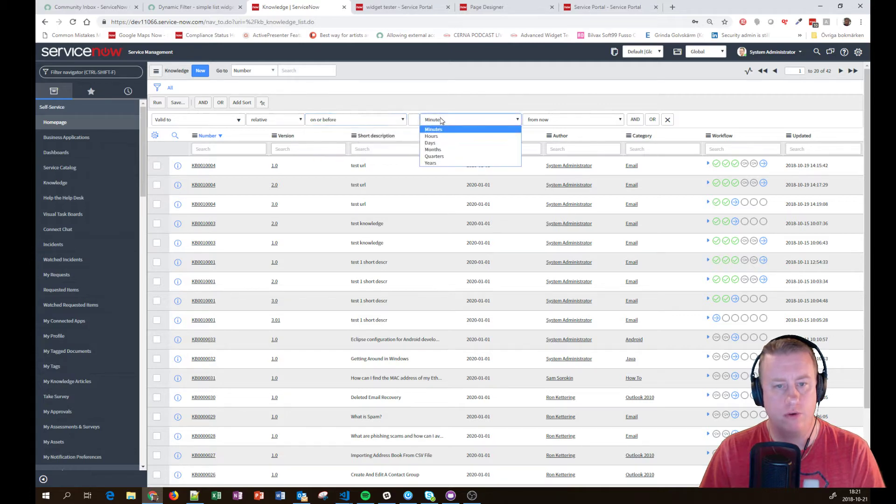
{"action": "left_click", "coordinate": [439, 143]}
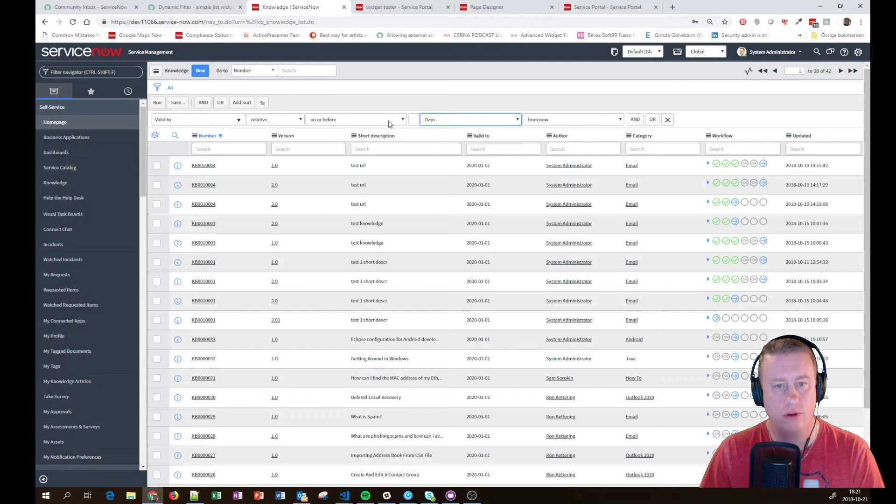
{"action": "left_click", "coordinate": [415, 121]}
{"action": "type", "text": "30"}
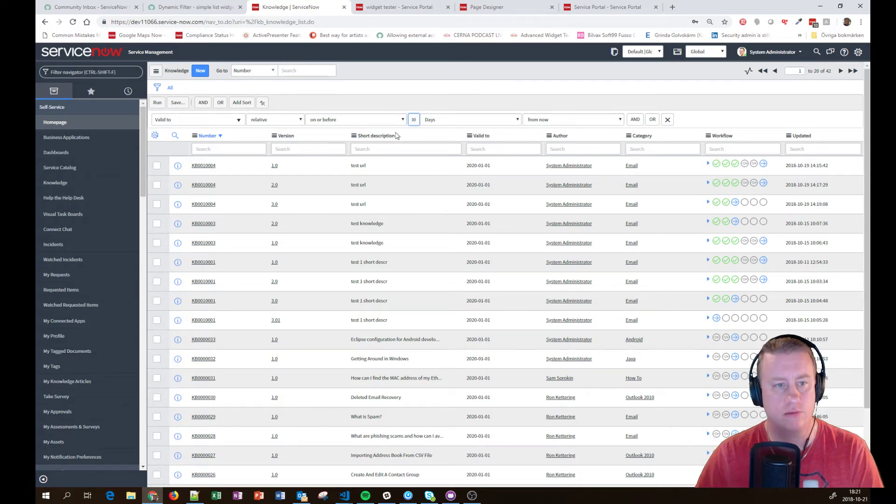
Run the Valid to filter, save it as a favourite, then clear it and open KB0010004.
{"action": "left_click", "coordinate": [158, 104]}
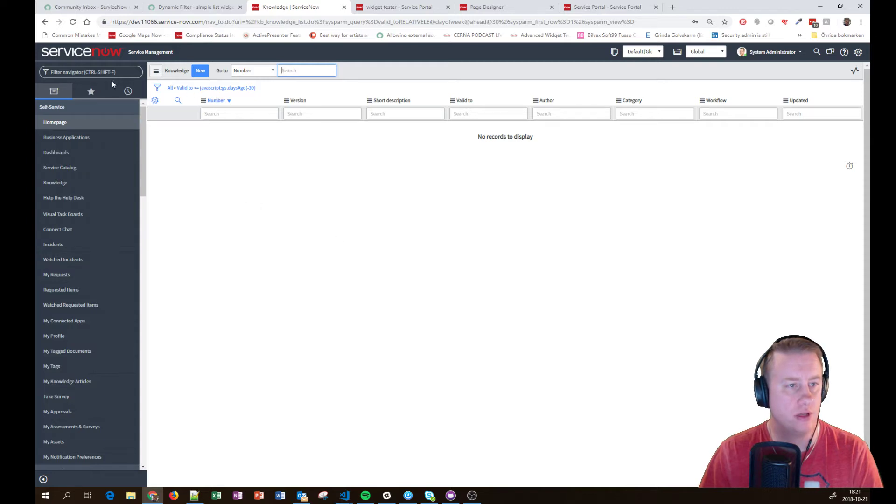
{"action": "left_click", "coordinate": [79, 90]}
{"action": "left_click_drag", "start_coordinate": [201, 88], "coordinate": [84, 135]}
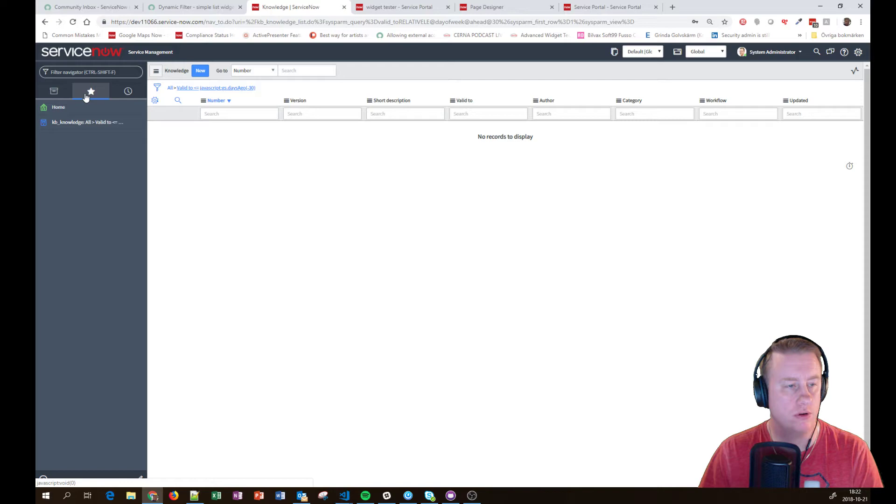
{"action": "left_click", "coordinate": [171, 88]}
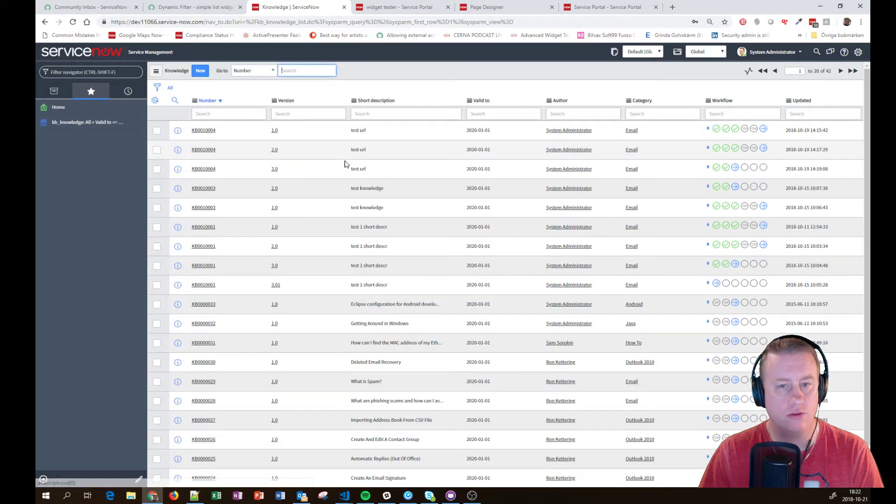
{"action": "left_click", "coordinate": [202, 170]}
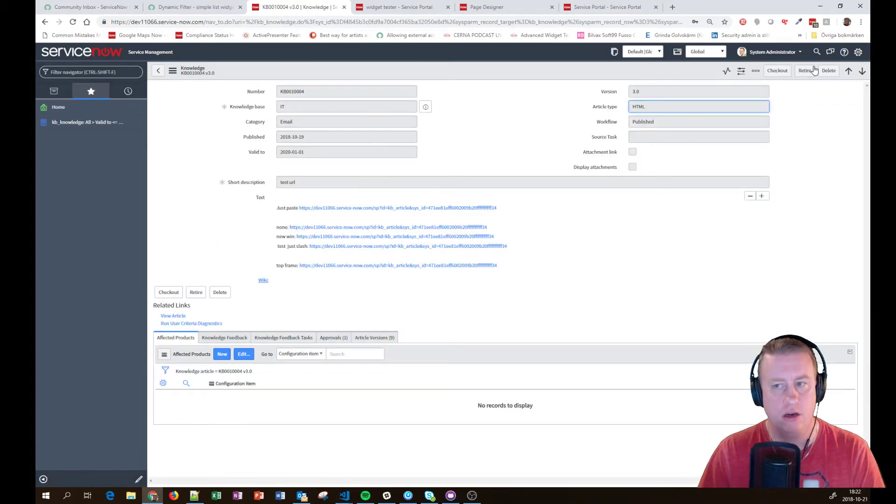
Filter the navigator for 'knowledge' and open the Knowledge Administration Properties page.
{"action": "left_click", "coordinate": [127, 74]}
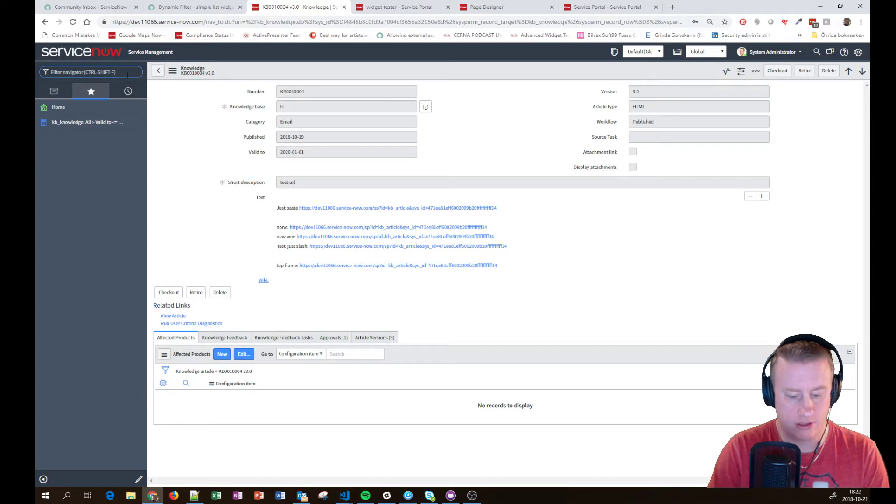
{"action": "type", "text": "knowledge"}
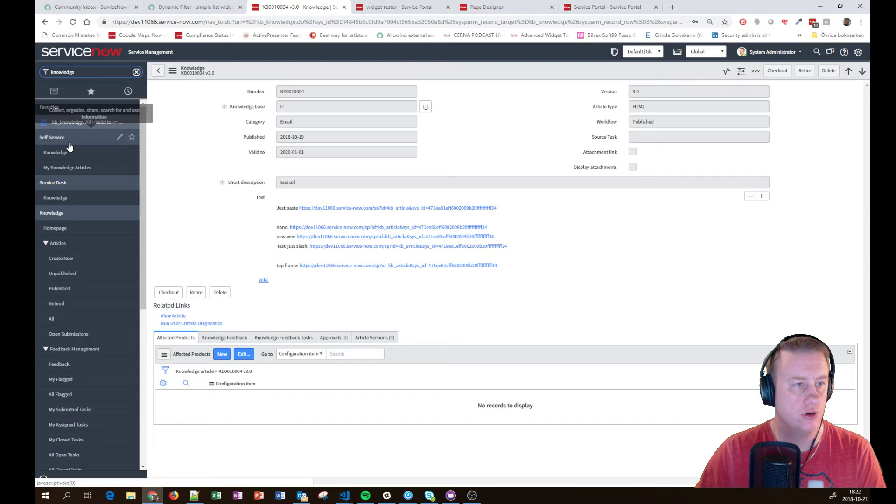
{"action": "scroll", "coordinate": [97, 229], "scroll_direction": "down", "scroll_amount": 3}
{"action": "scroll", "coordinate": [98, 228], "scroll_direction": "down", "scroll_amount": 1}
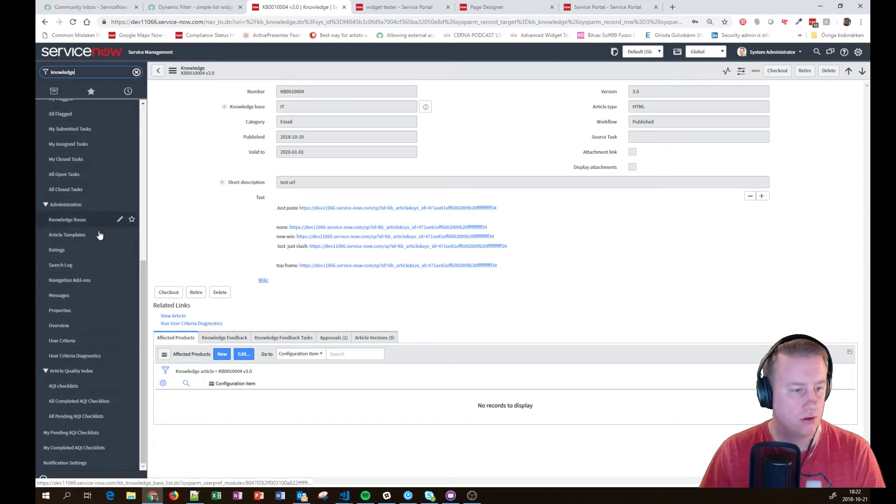
{"action": "left_click", "coordinate": [94, 320]}
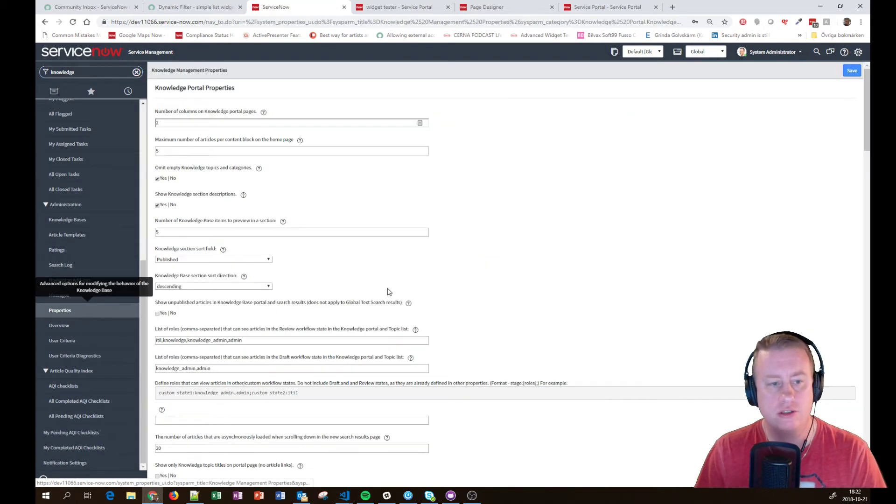
Tick Yes for enabling minor edits to published articles and save the properties.
{"action": "scroll", "coordinate": [452, 290], "scroll_direction": "down", "scroll_amount": 8}
{"action": "scroll", "coordinate": [453, 290], "scroll_direction": "down", "scroll_amount": 15}
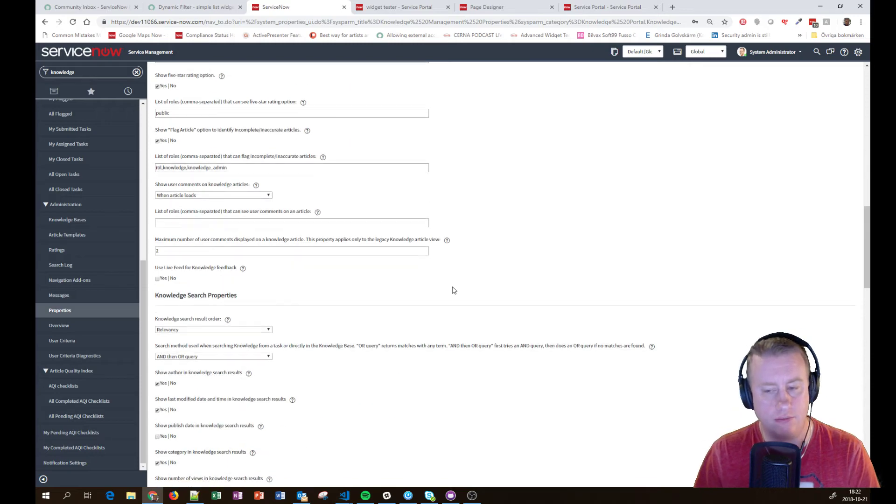
{"action": "scroll", "coordinate": [488, 295], "scroll_direction": "down", "scroll_amount": 5}
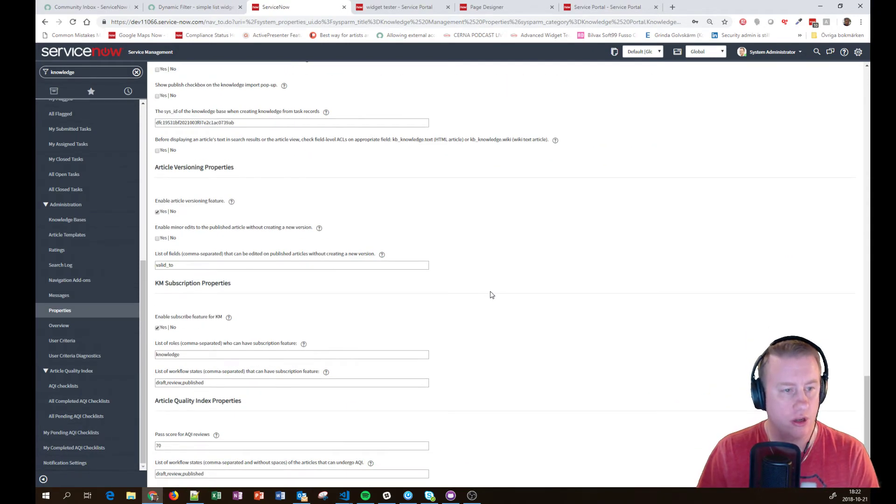
{"action": "scroll", "coordinate": [492, 295], "scroll_direction": "up", "scroll_amount": 1}
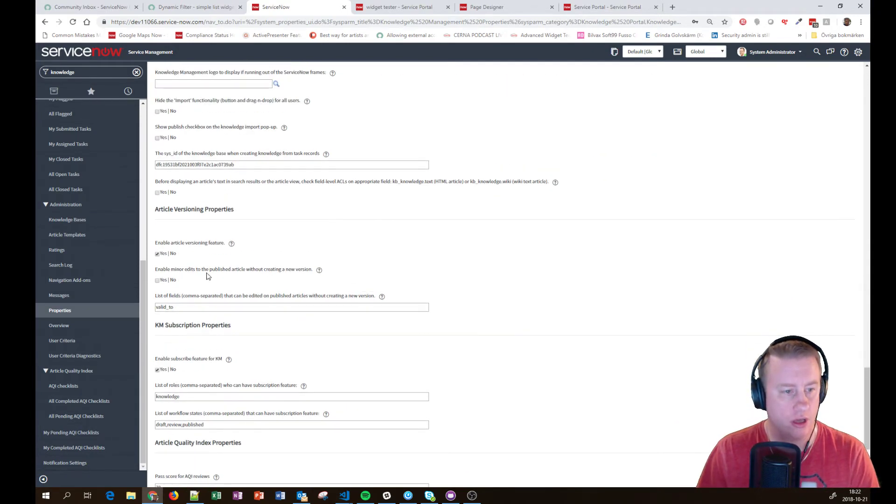
{"action": "left_click", "coordinate": [157, 280]}
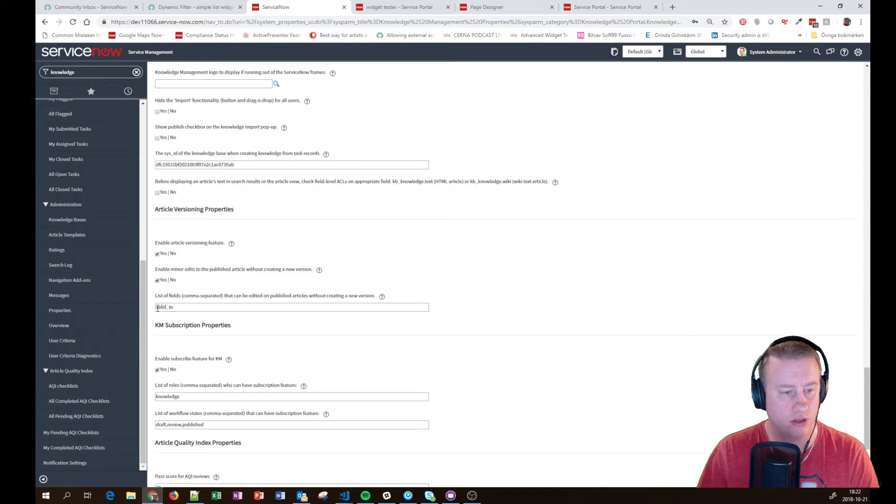
{"action": "scroll", "coordinate": [726, 152], "scroll_direction": "up", "scroll_amount": 15}
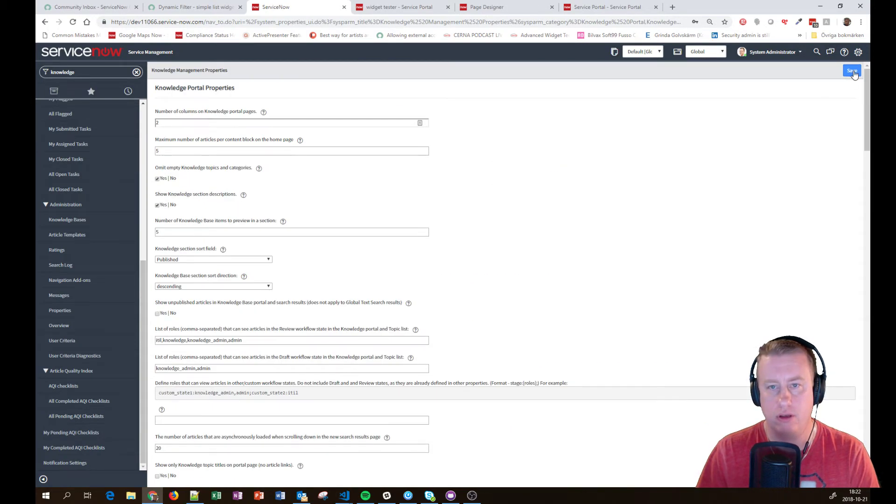
{"action": "left_click", "coordinate": [852, 72]}
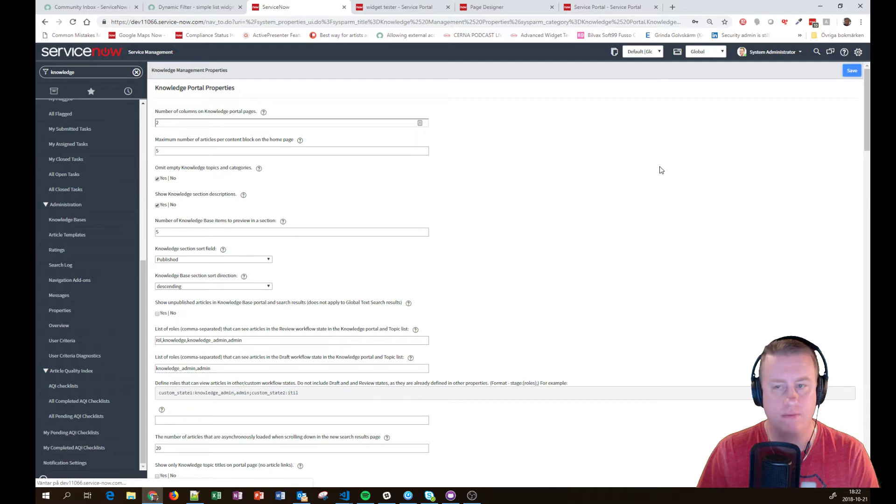
Set the browser zoom to 125% and reopen the Knowledge Management Properties page.
{"action": "key", "text": "ctrl+plus"}
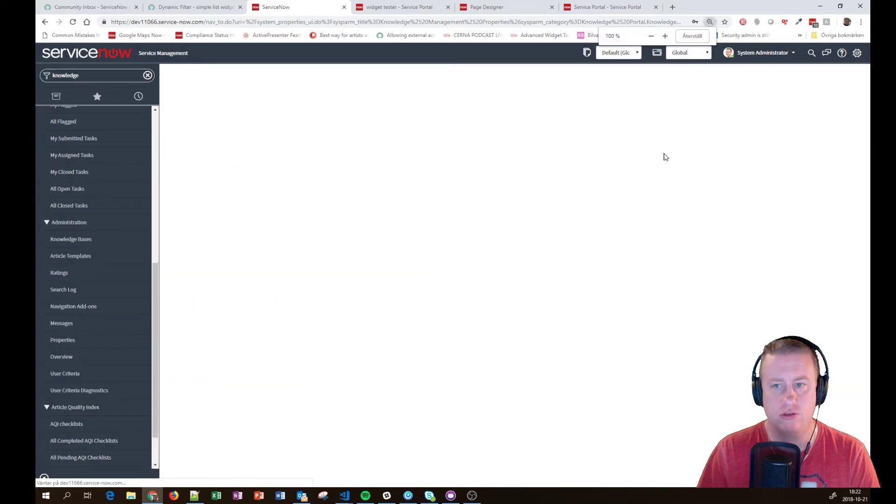
{"action": "key", "text": "ctrl+plus"}
{"action": "key", "text": "ctrl+plus"}
{"action": "key", "text": "ctrl+plus"}
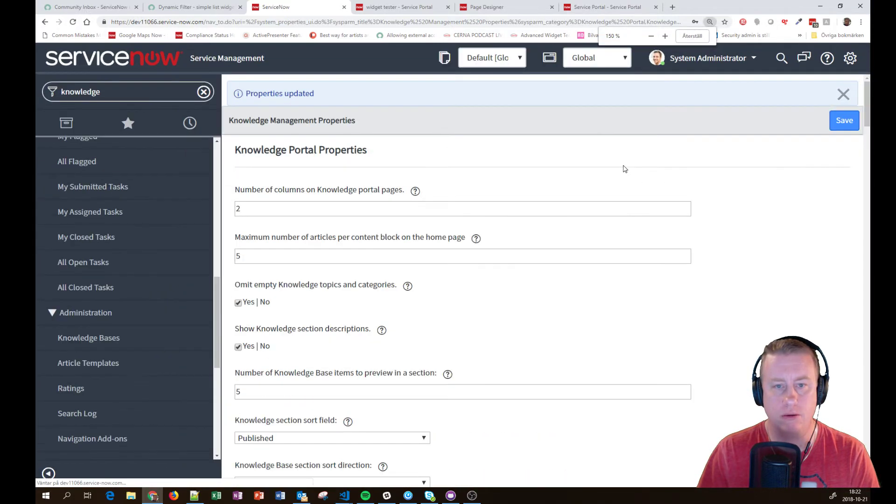
{"action": "key", "text": "ctrl+minus"}
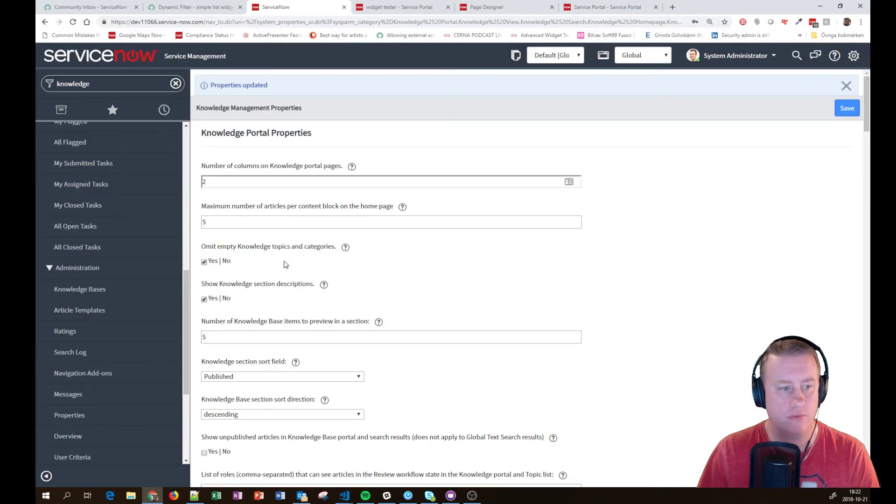
{"action": "scroll", "coordinate": [139, 216], "scroll_direction": "up", "scroll_amount": 4}
{"action": "scroll", "coordinate": [139, 216], "scroll_direction": "up", "scroll_amount": 4}
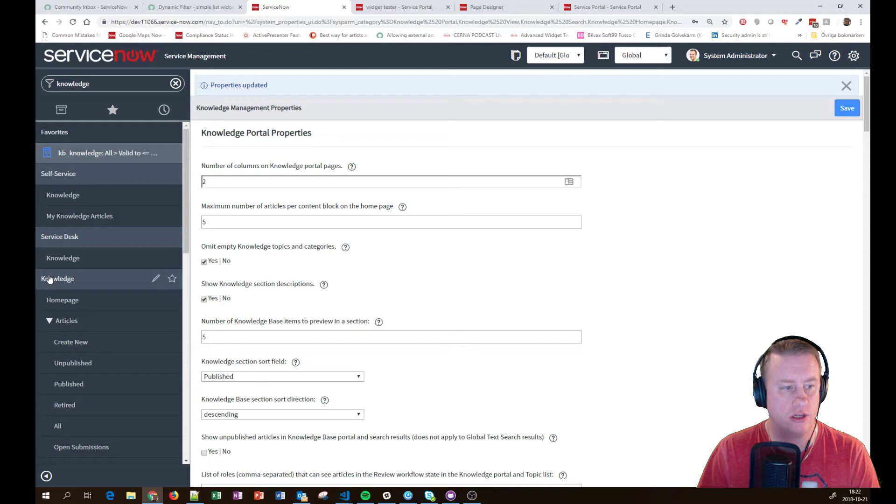
{"action": "scroll", "coordinate": [130, 282], "scroll_direction": "down", "scroll_amount": 4}
{"action": "scroll", "coordinate": [137, 292], "scroll_direction": "down", "scroll_amount": 7}
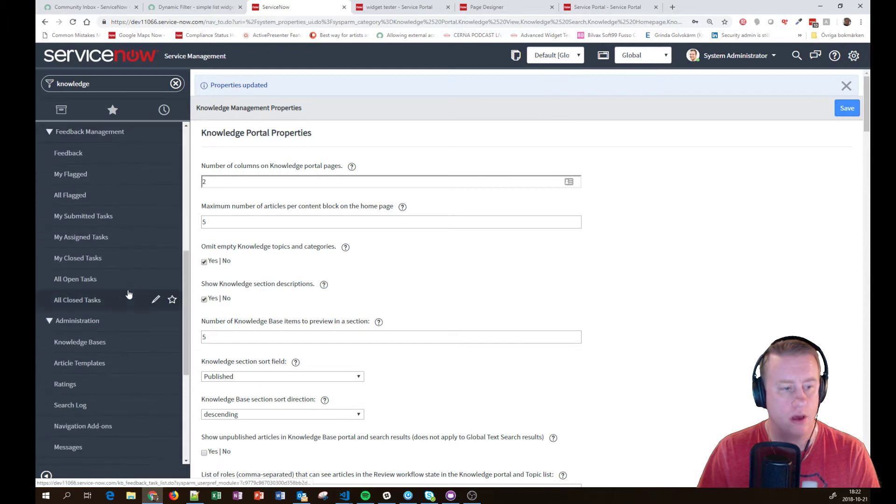
{"action": "left_click", "coordinate": [62, 302]}
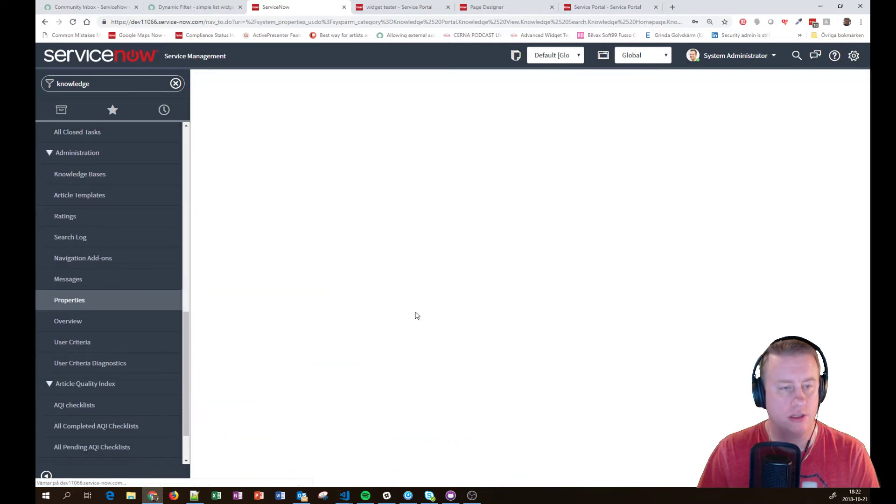
Tick Yes for minor edits and trim the editable fields list to only valid_to.
{"action": "scroll", "coordinate": [655, 323], "scroll_direction": "down", "scroll_amount": 15}
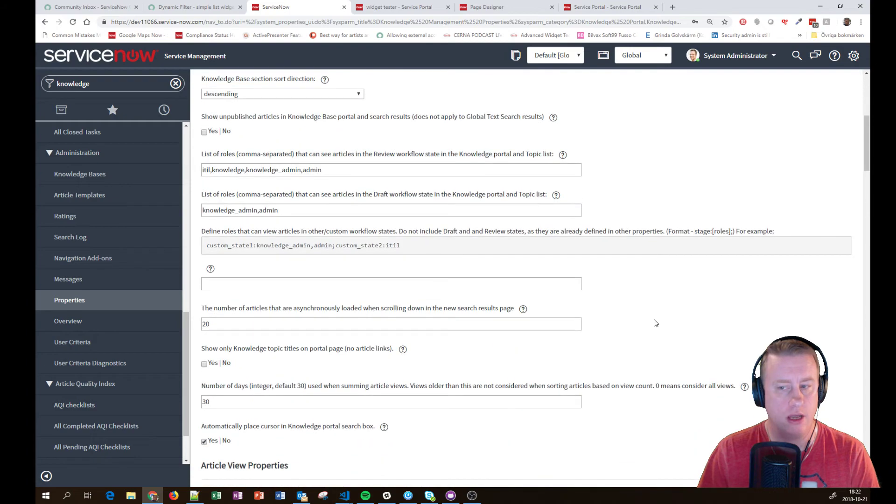
{"action": "scroll", "coordinate": [656, 323], "scroll_direction": "down", "scroll_amount": 15}
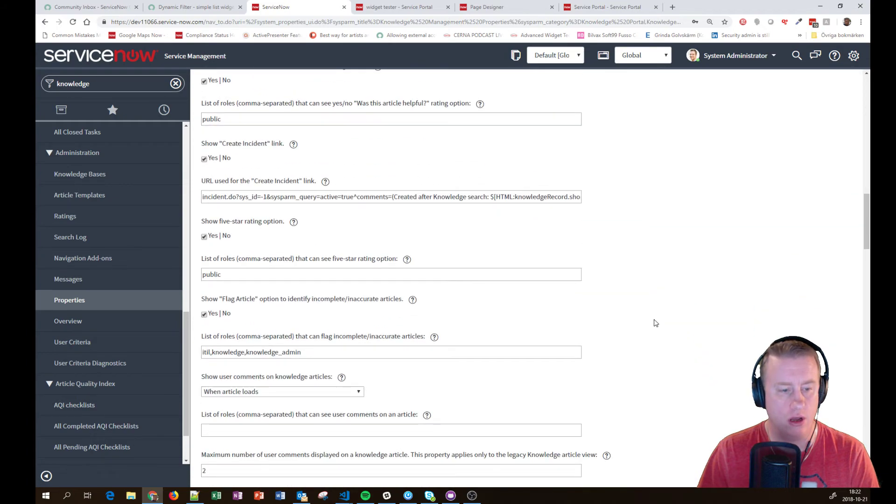
{"action": "scroll", "coordinate": [655, 323], "scroll_direction": "down", "scroll_amount": 15}
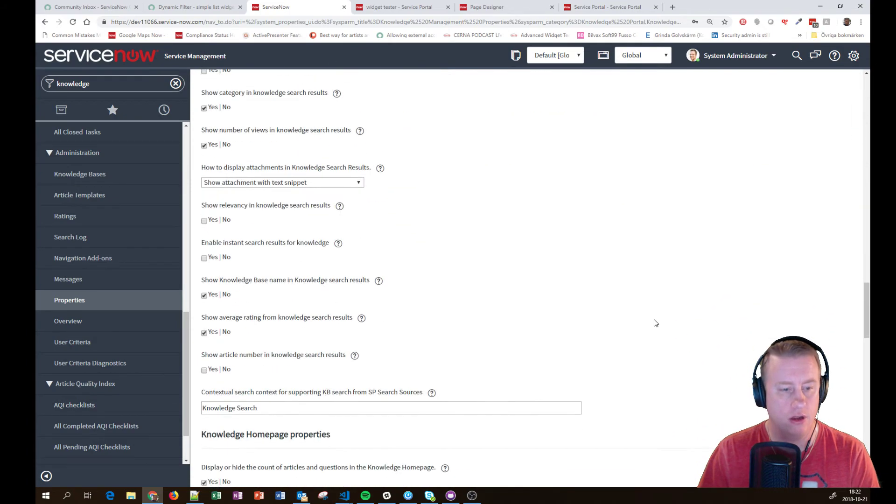
{"action": "scroll", "coordinate": [655, 323], "scroll_direction": "down", "scroll_amount": 7}
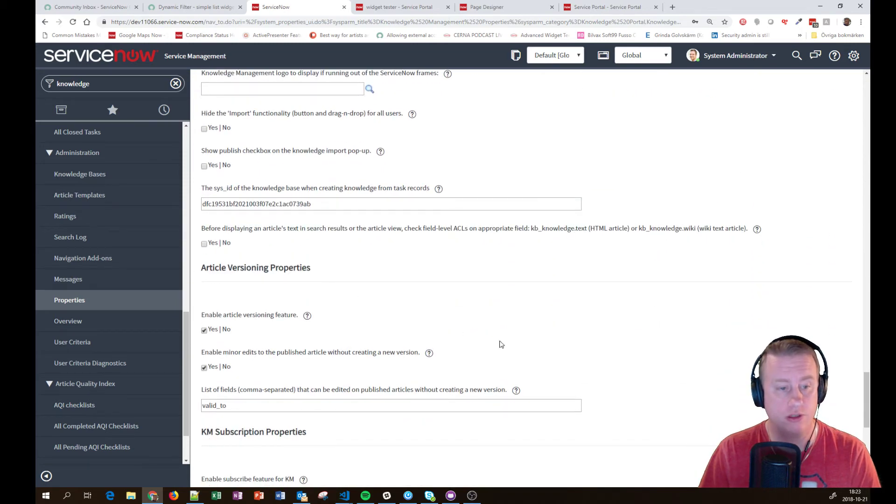
{"action": "left_click", "coordinate": [204, 367]}
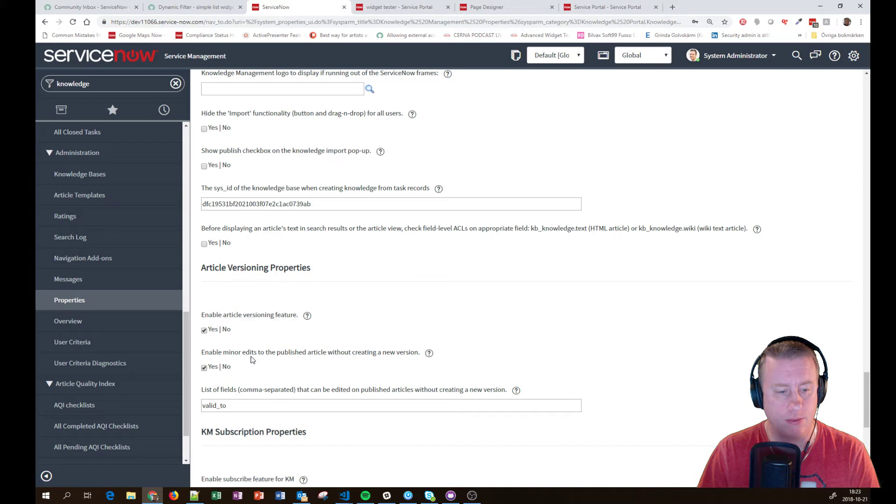
{"action": "scroll", "coordinate": [257, 356], "scroll_direction": "down", "scroll_amount": 1}
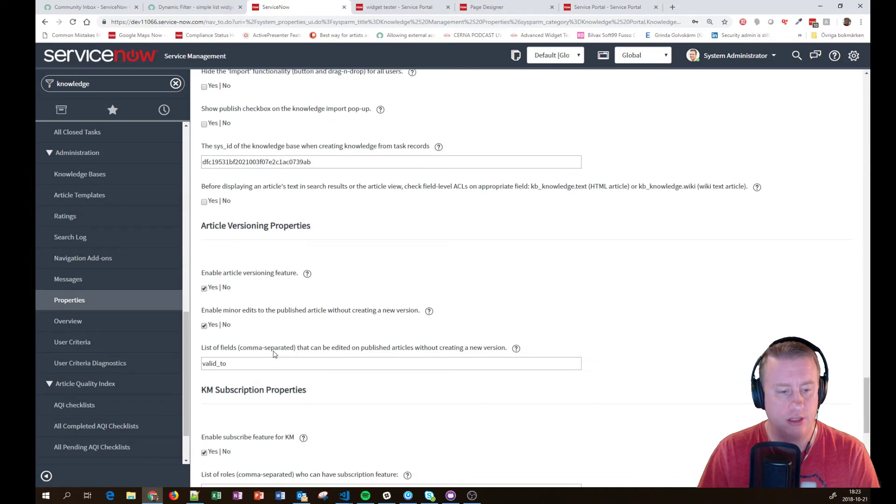
{"action": "left_click", "coordinate": [204, 363]}
{"action": "double_click", "coordinate": [205, 363]}
{"action": "left_click", "coordinate": [234, 366]}
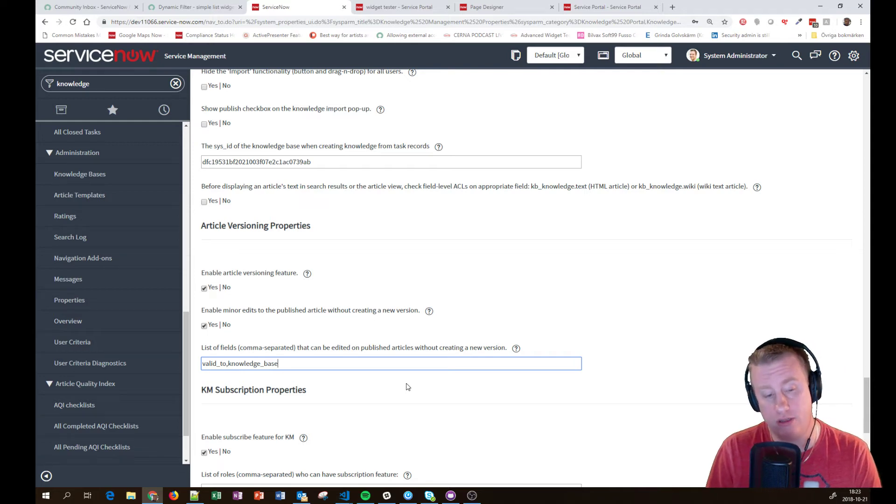
{"action": "key", "text": "ctrl+shift+Left"}
{"action": "key", "text": "BackSpace"}
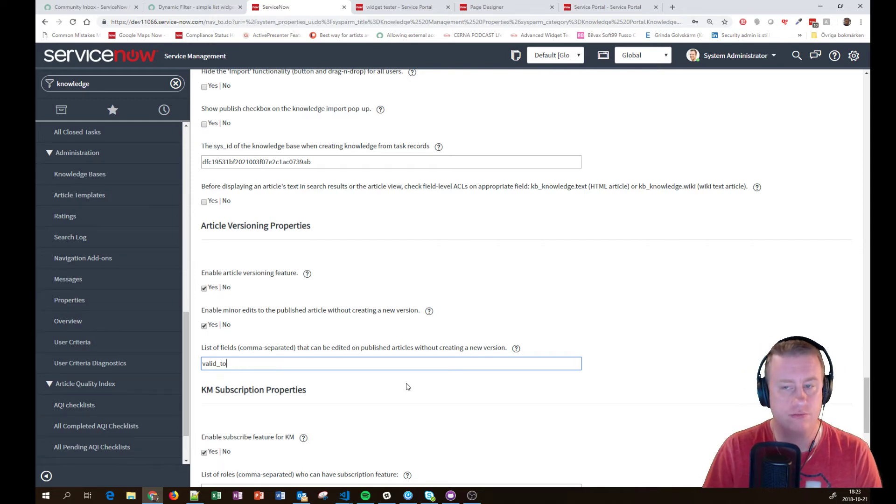
{"action": "left_click_drag", "start_coordinate": [868, 400], "coordinate": [867, 101]}
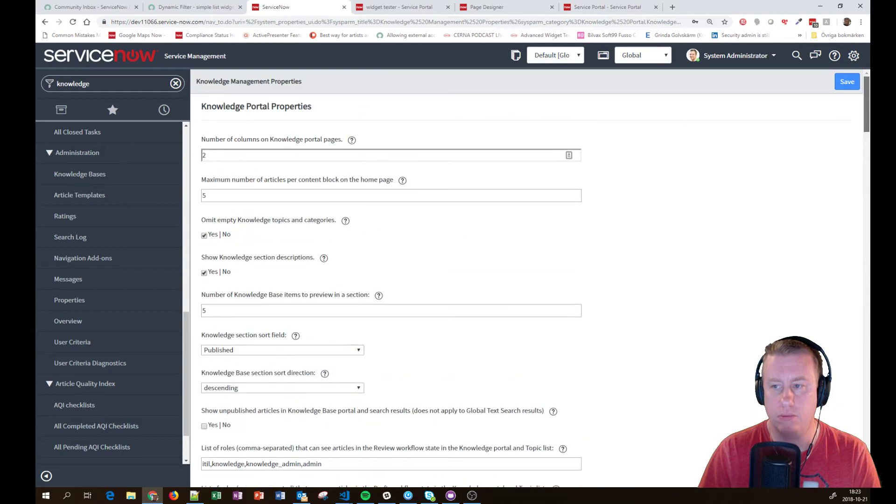
Save the knowledge properties and open the kb_knowledge article list.
{"action": "left_click", "coordinate": [850, 84]}
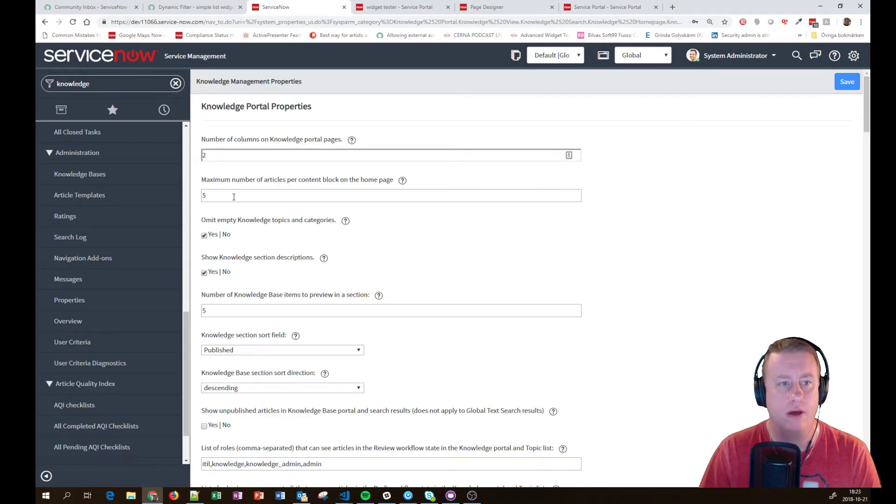
{"action": "left_click", "coordinate": [163, 110]}
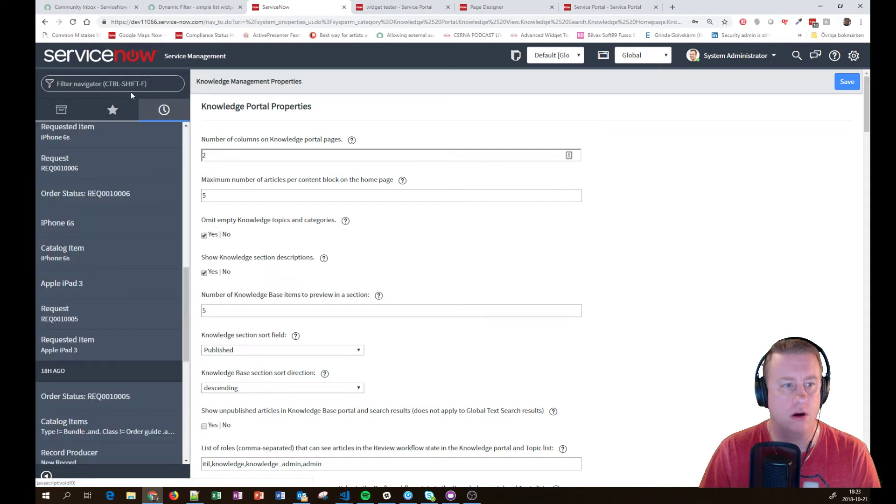
{"action": "left_click", "coordinate": [61, 111]}
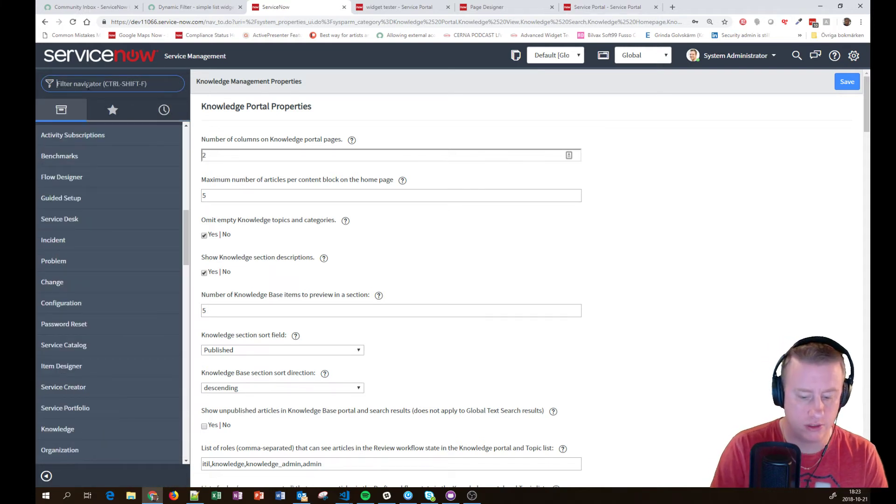
{"action": "type", "text": "kb_know"}
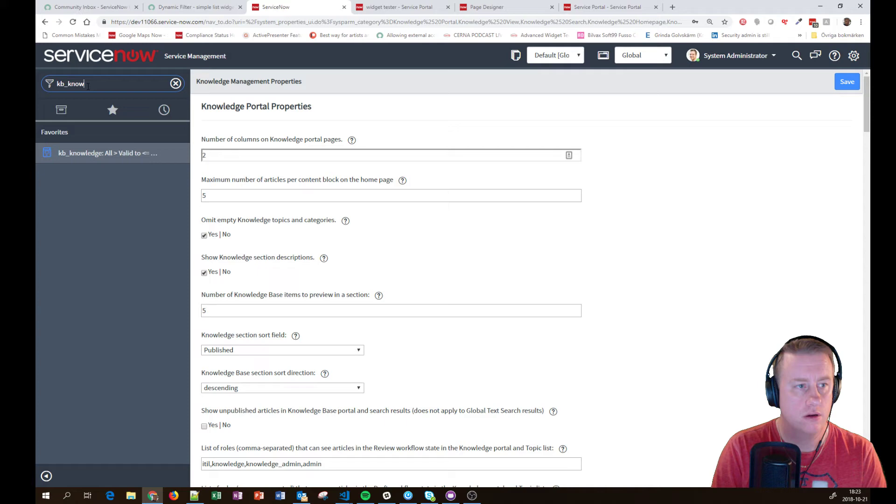
{"action": "type", "text": "ledge.li"}
{"action": "left_click", "coordinate": [175, 83]}
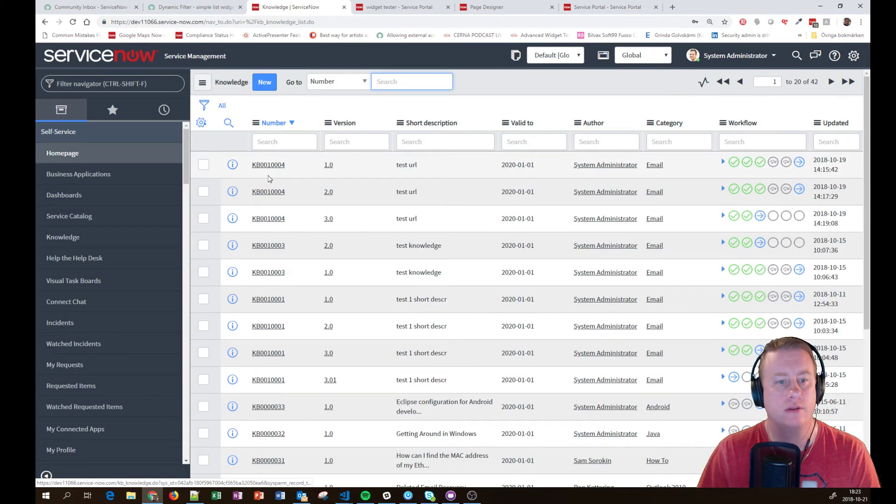
Change KB0010004 v3.0's Valid to date to 2018-10-28 and update the article.
{"action": "left_click", "coordinate": [269, 219]}
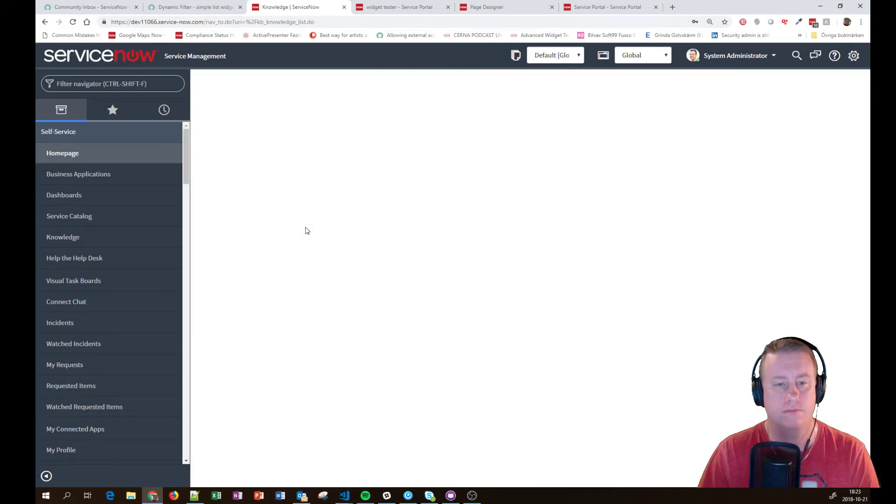
{"action": "triple_click", "coordinate": [370, 194]}
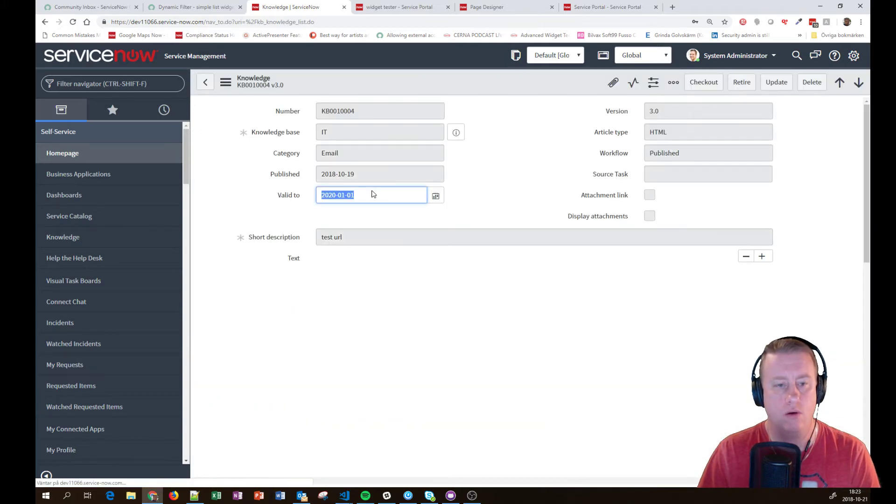
{"action": "left_click", "coordinate": [436, 196]}
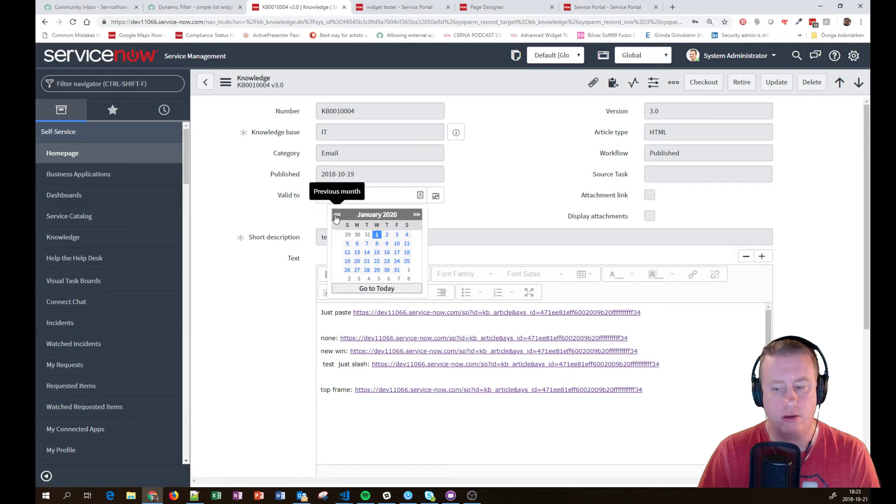
{"action": "triple_click", "coordinate": [379, 197]}
{"action": "type", "text": "2018-10-28"}
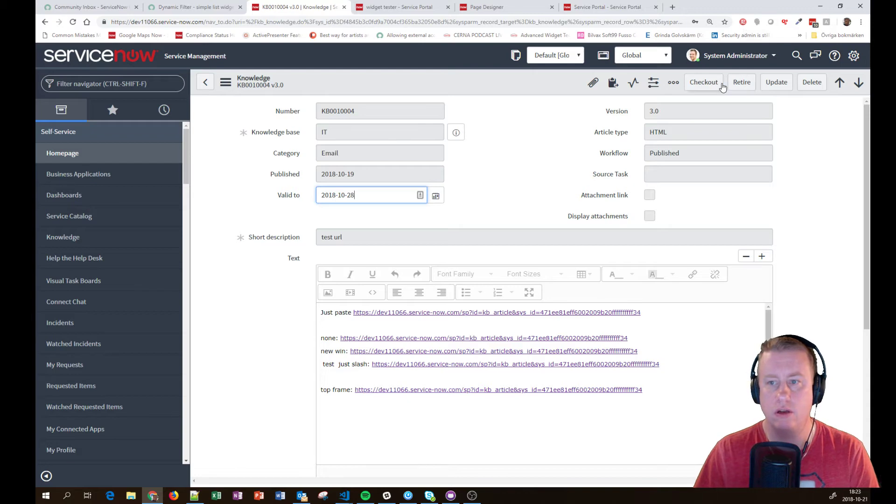
{"action": "left_click", "coordinate": [776, 83]}
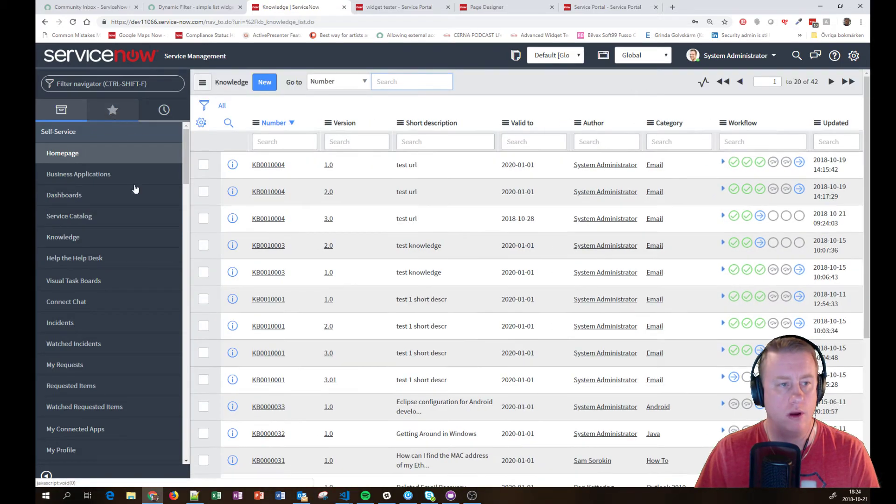
Apply the saved 'kb_knowledge: All > Valid to <=' favourite, copy its query, and return to widget tester.
{"action": "left_click", "coordinate": [113, 110]}
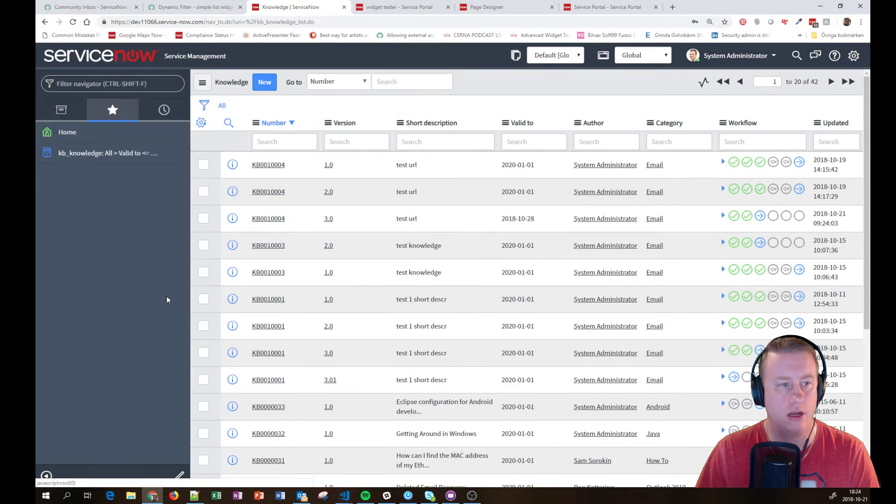
{"action": "left_click", "coordinate": [89, 153]}
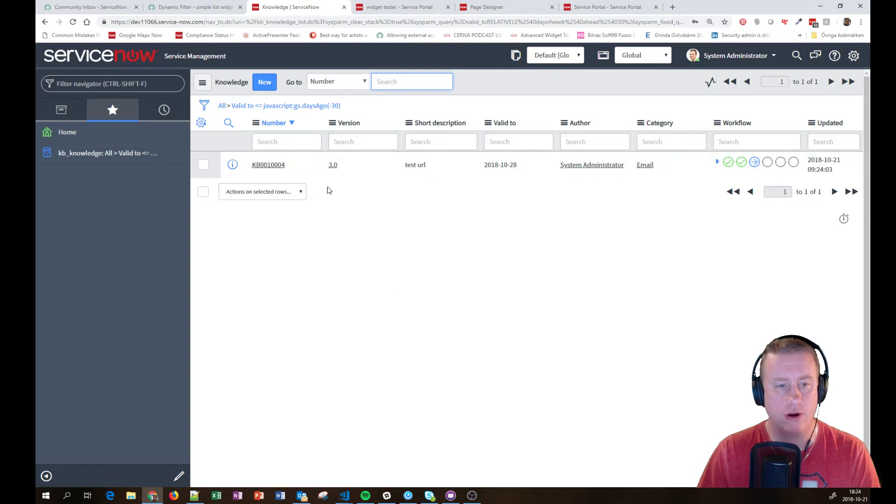
{"action": "right_click", "coordinate": [335, 106]}
{"action": "left_click", "coordinate": [373, 140]}
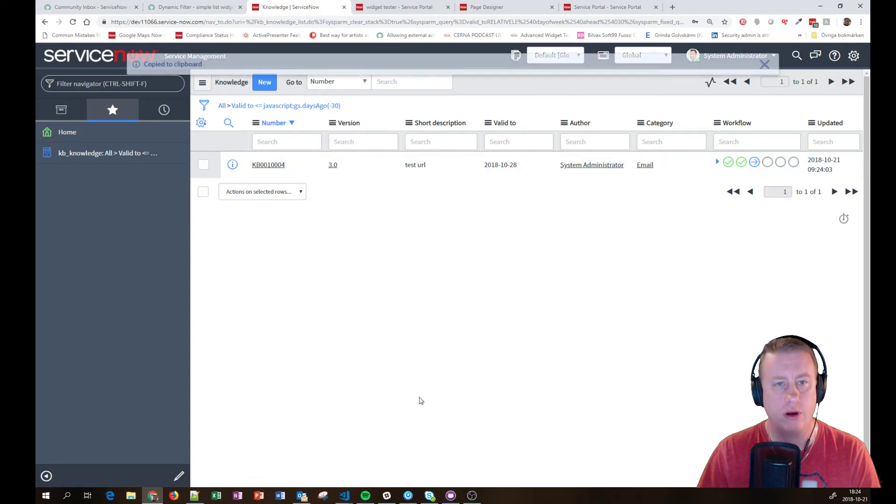
{"action": "left_click", "coordinate": [407, 7]}
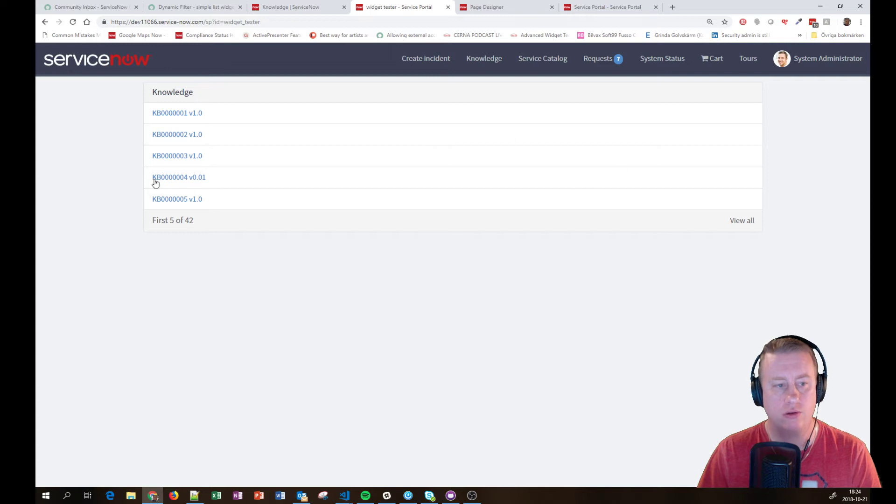
Paste the copied 30-day Valid to expiry query into the Knowledge widget's Filter field.
{"action": "right_click", "coordinate": [397, 95], "text": "ctrl"}
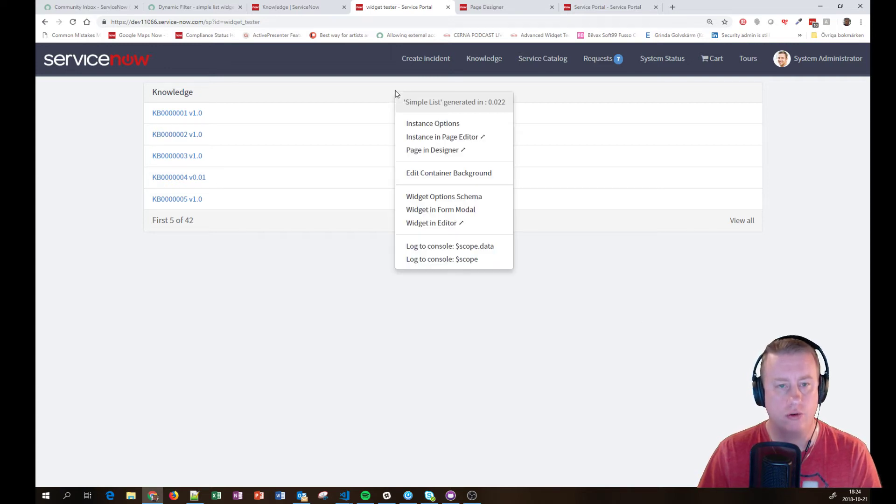
{"action": "left_click", "coordinate": [434, 122]}
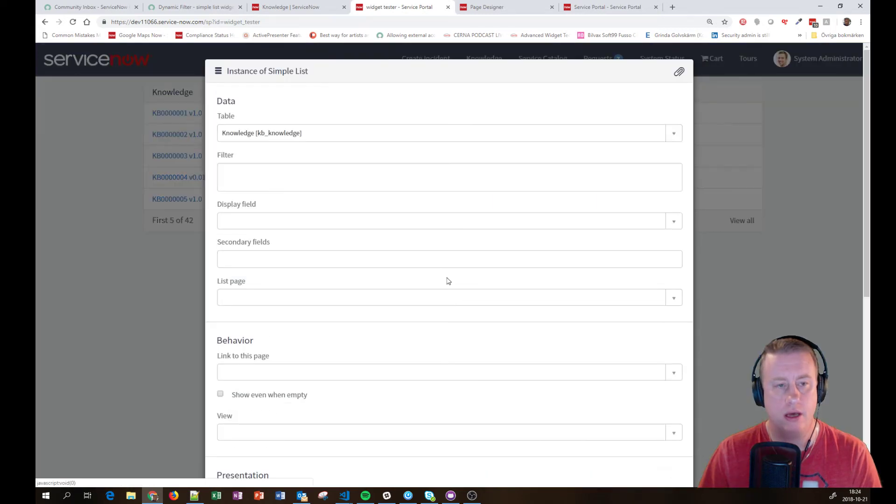
{"action": "left_click", "coordinate": [331, 171]}
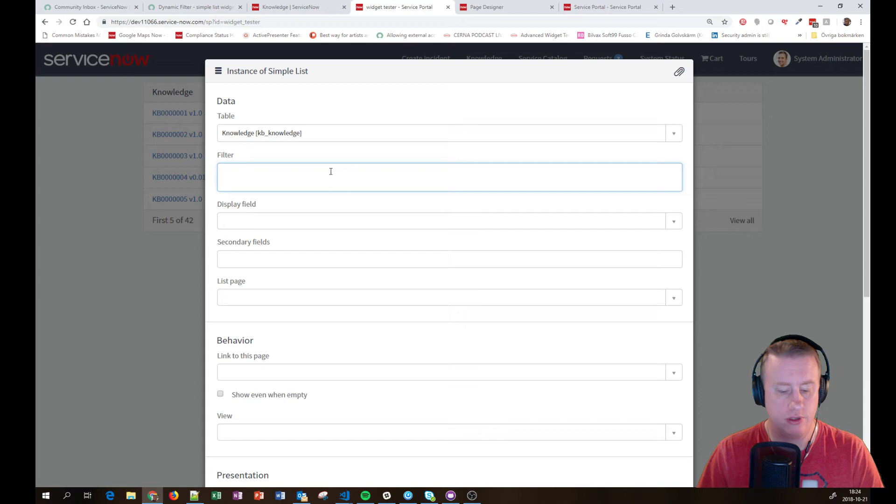
{"action": "key", "text": "ctrl+v"}
{"action": "key", "text": "Tab"}
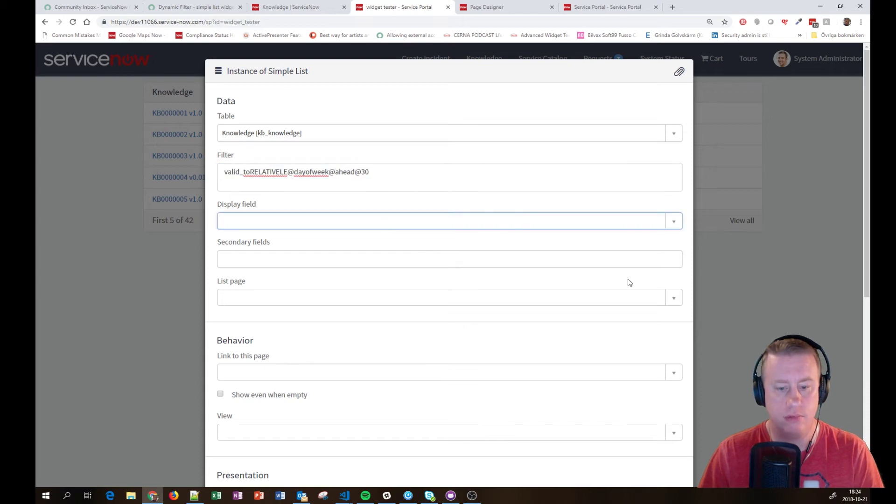
Save the filter so only KB0010004 v3.0 is listed, then open that article to test it.
{"action": "scroll", "coordinate": [628, 282], "scroll_direction": "down", "scroll_amount": 7}
{"action": "left_click", "coordinate": [655, 460]}
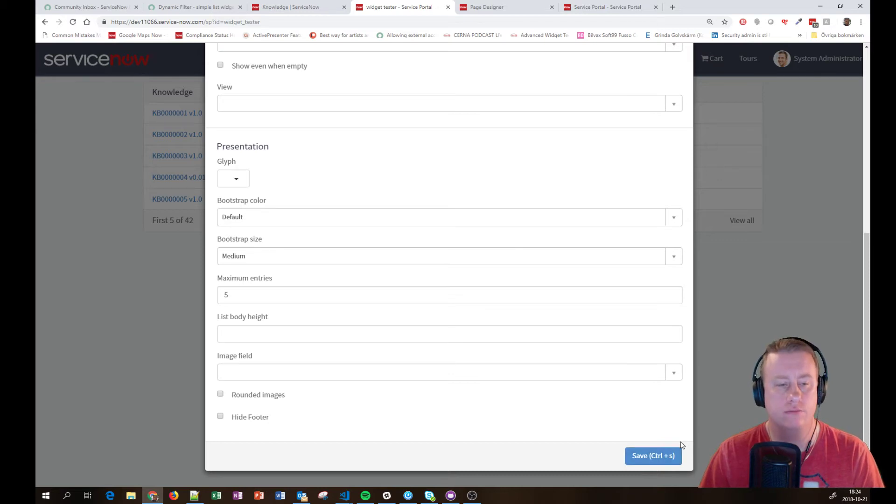
{"action": "left_click", "coordinate": [734, 297]}
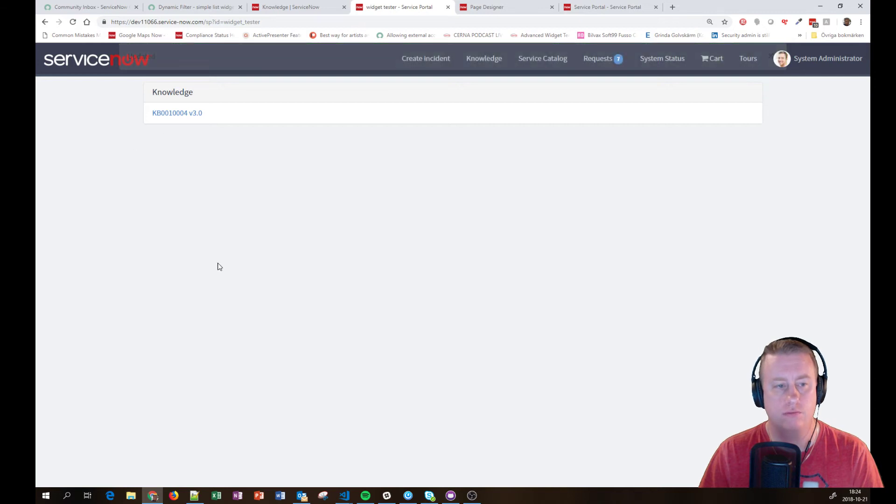
{"action": "left_click", "coordinate": [184, 115]}
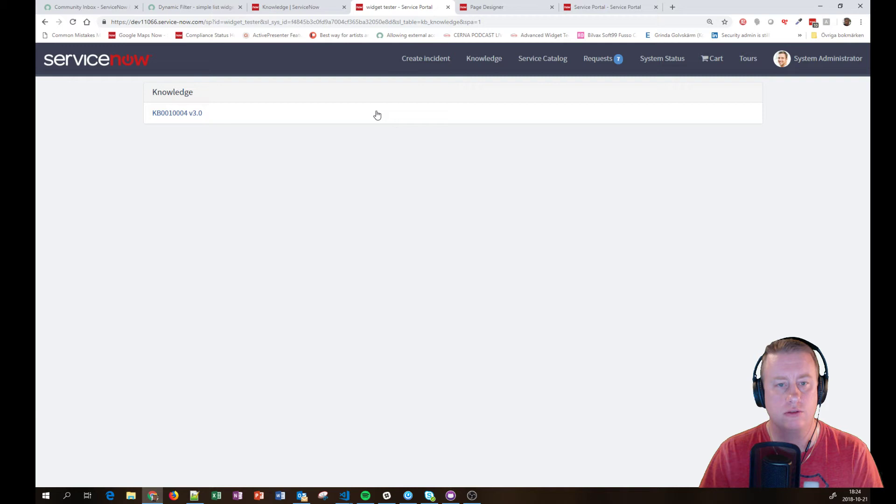
Set the Knowledge widget's Display field to Number.
{"action": "right_click", "coordinate": [387, 101], "text": "ctrl"}
{"action": "left_click", "coordinate": [410, 131]}
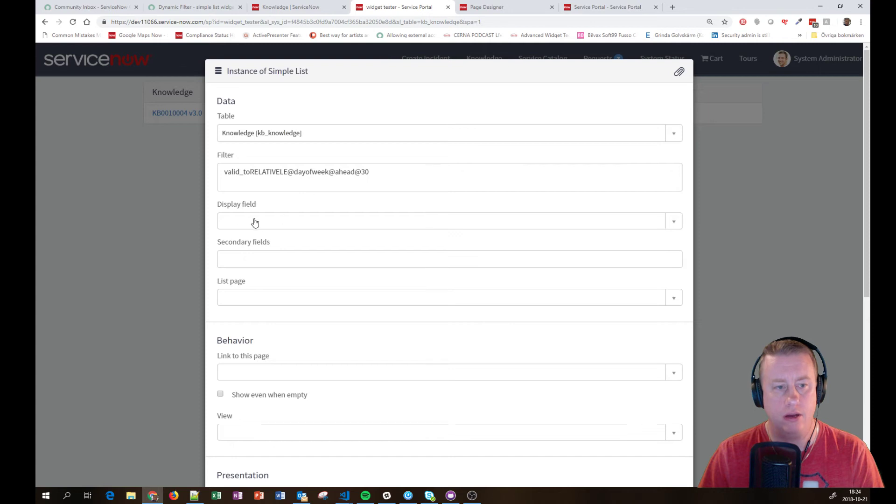
{"action": "left_click", "coordinate": [255, 222]}
{"action": "type", "text": "nu"}
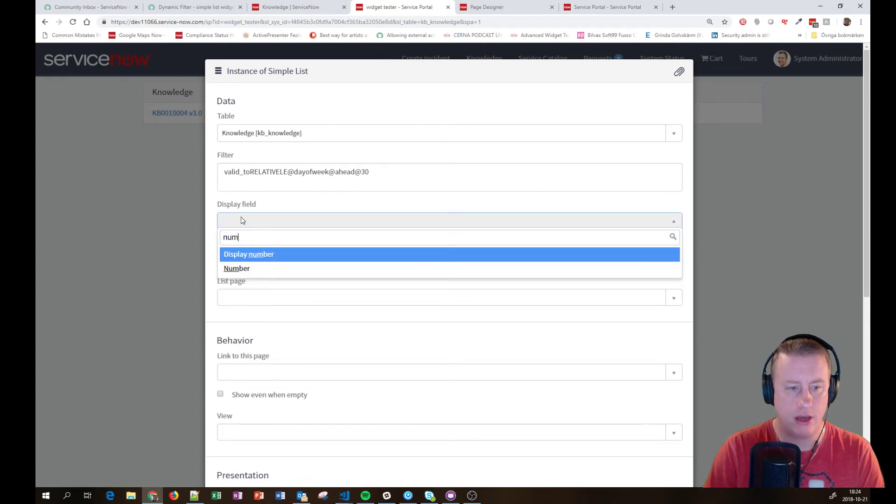
{"action": "type", "text": "m"}
{"action": "key", "text": "Down"}
{"action": "key", "text": "Up"}
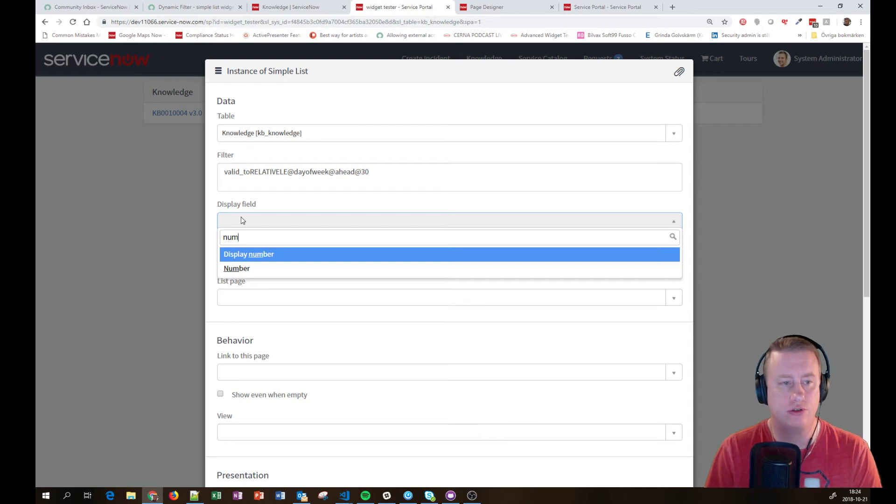
{"action": "left_click", "coordinate": [237, 269]}
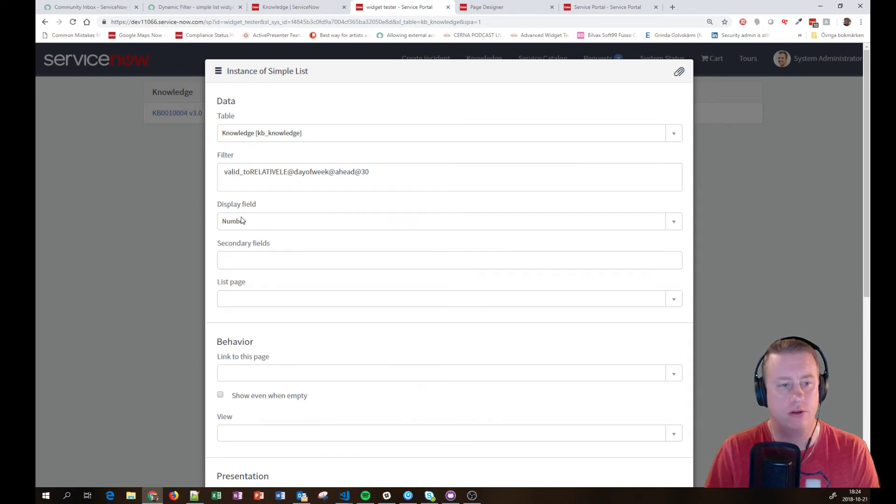
Add author and short_description as Secondary fields and save the widget options.
{"action": "left_click", "coordinate": [269, 259]}
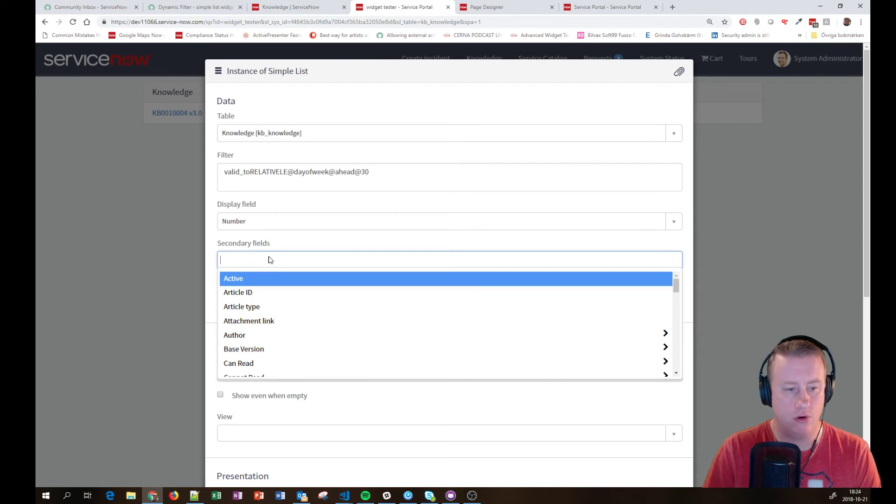
{"action": "key", "text": "Down"}
{"action": "key", "text": "Down"}
{"action": "key", "text": "Down"}
{"action": "key", "text": "Down"}
{"action": "key", "text": "Return"}
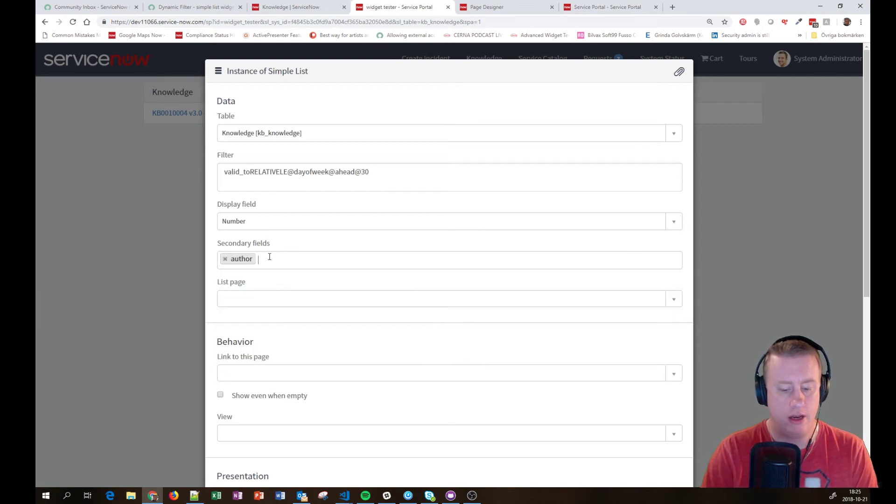
{"action": "type", "text": "sh"}
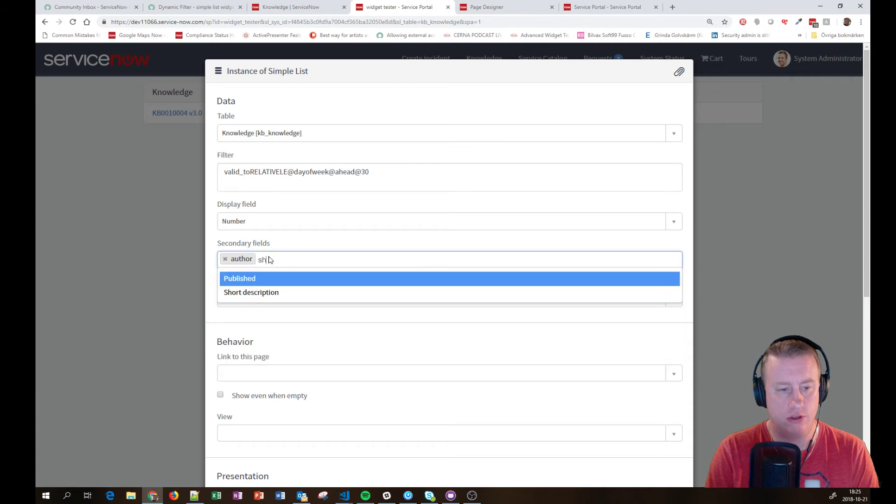
{"action": "key", "text": "Down"}
{"action": "key", "text": "Return"}
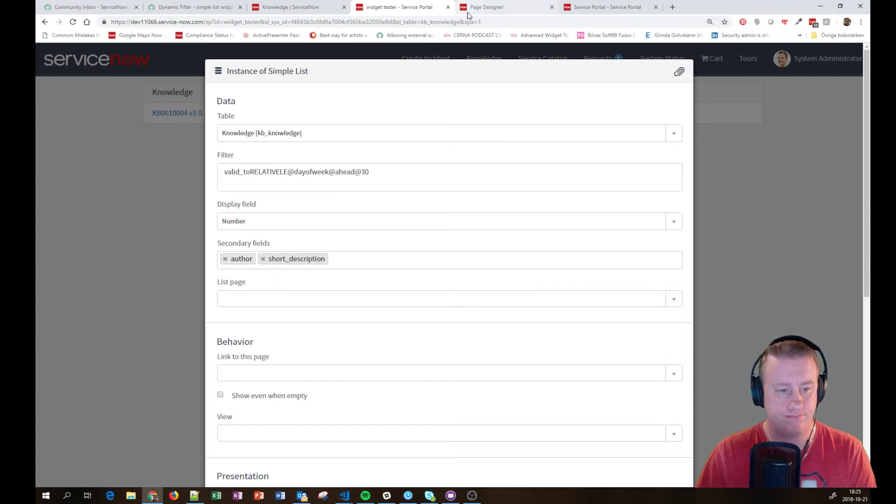
{"action": "scroll", "coordinate": [568, 248], "scroll_direction": "down", "scroll_amount": 7}
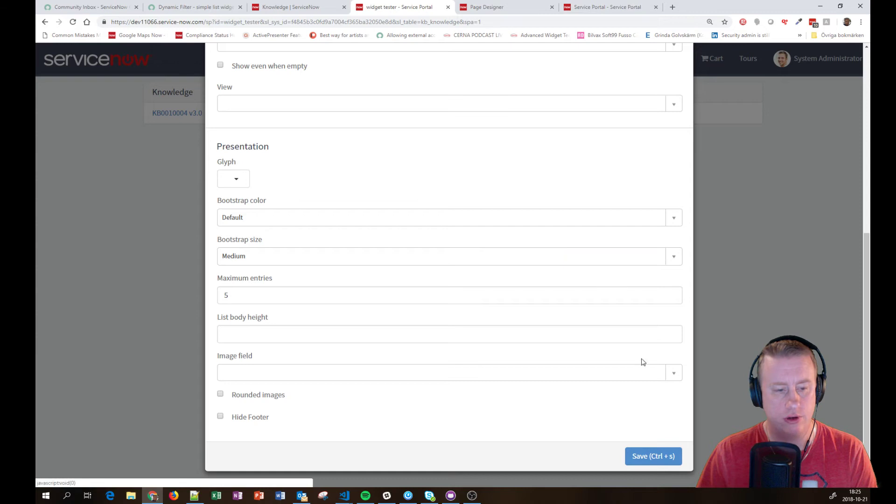
{"action": "left_click", "coordinate": [651, 455]}
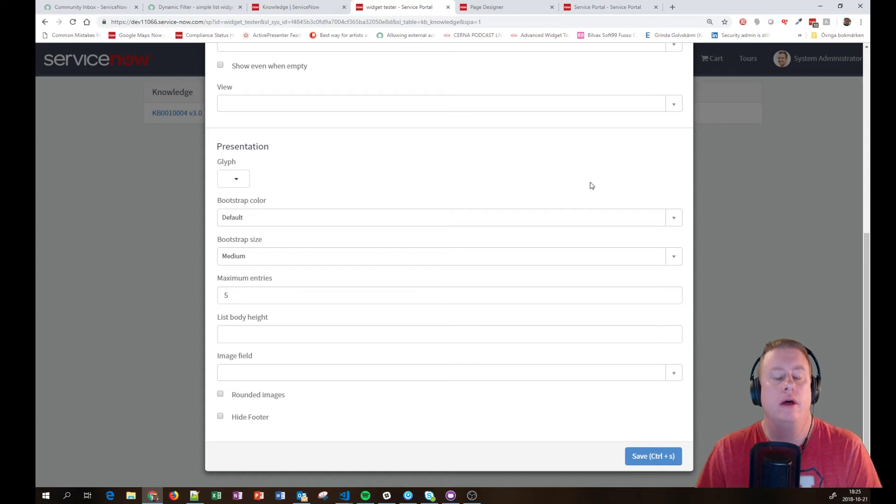
{"action": "key", "text": "ctrl+s"}
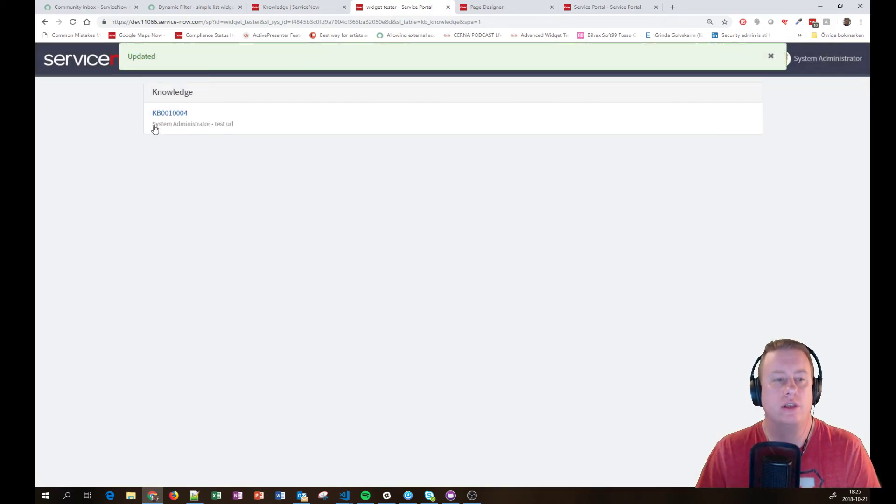
{"action": "left_click_drag", "start_coordinate": [155, 130], "coordinate": [262, 136]}
{"action": "left_click", "coordinate": [321, 344]}
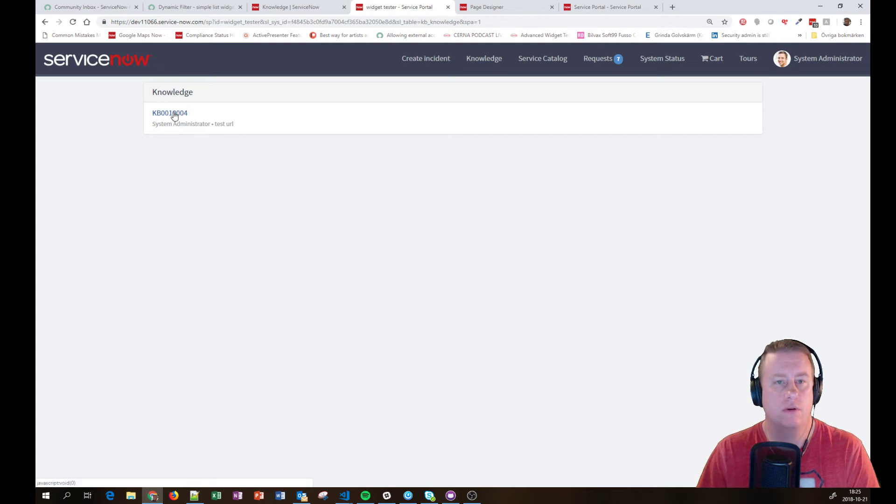
Set the Knowledge widget's List page to form.
{"action": "right_click", "coordinate": [283, 114], "text": "ctrl"}
{"action": "left_click", "coordinate": [293, 144]}
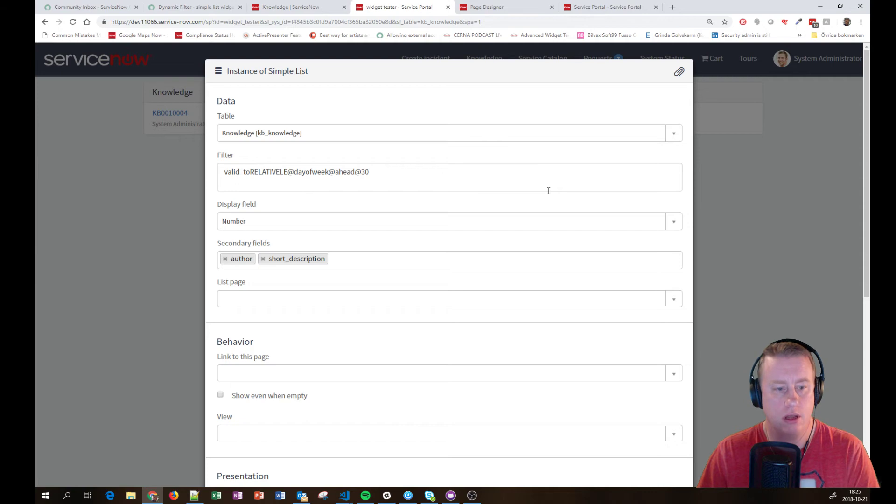
{"action": "scroll", "coordinate": [548, 191], "scroll_direction": "down", "scroll_amount": 1}
{"action": "left_click", "coordinate": [679, 260]}
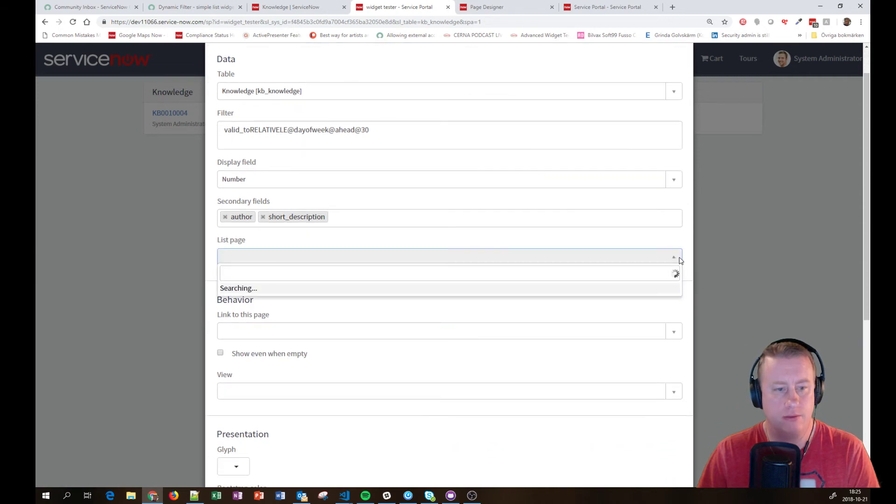
{"action": "type", "text": "form"}
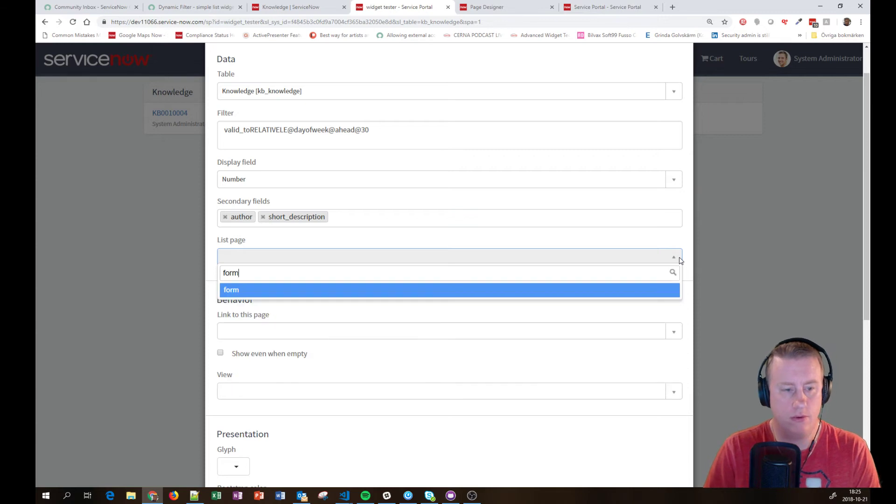
{"action": "key", "text": "Return"}
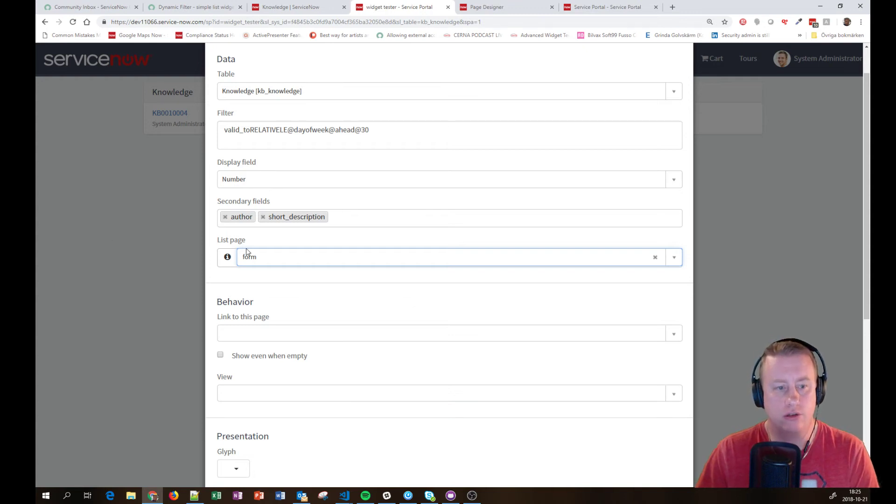
Change the List page to kb_article_view and save the widget options.
{"action": "left_click", "coordinate": [277, 256]}
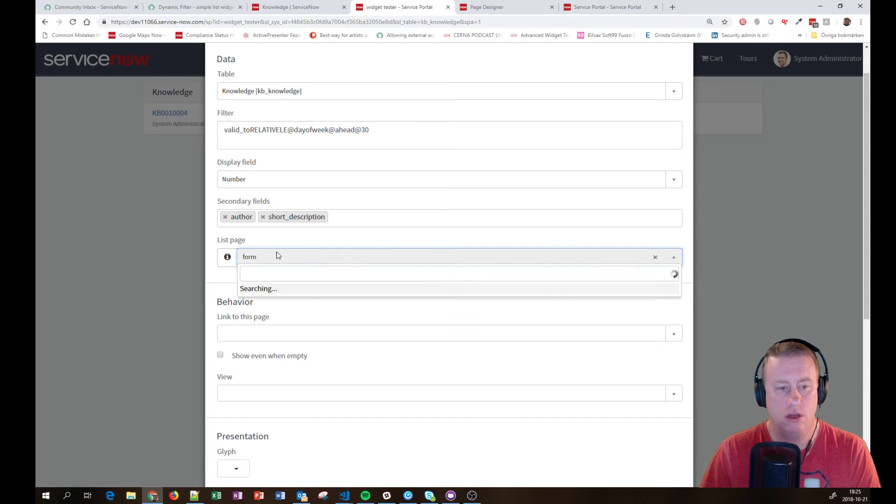
{"action": "type", "text": "kb"}
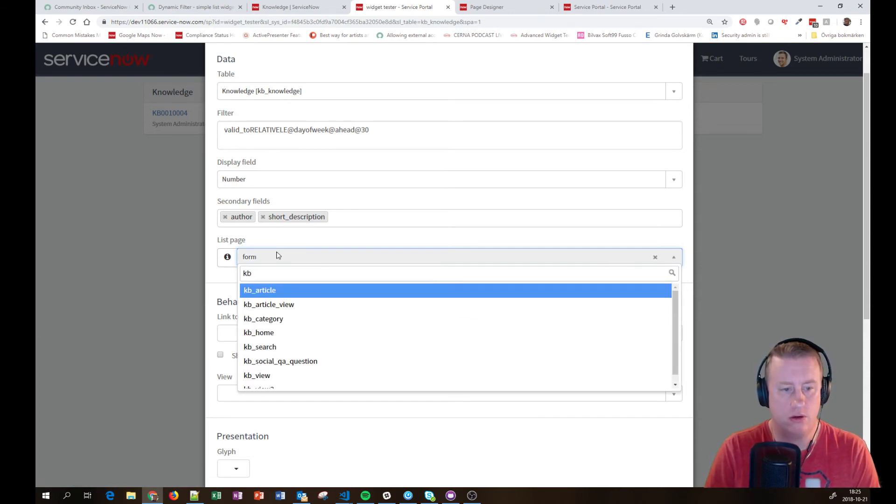
{"action": "key", "text": "Down"}
{"action": "key", "text": "Return"}
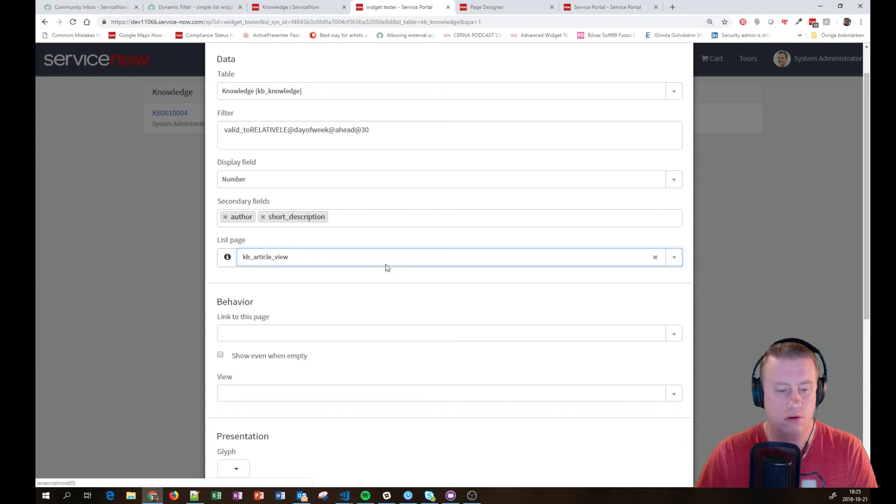
{"action": "scroll", "coordinate": [385, 267], "scroll_direction": "down", "scroll_amount": 6}
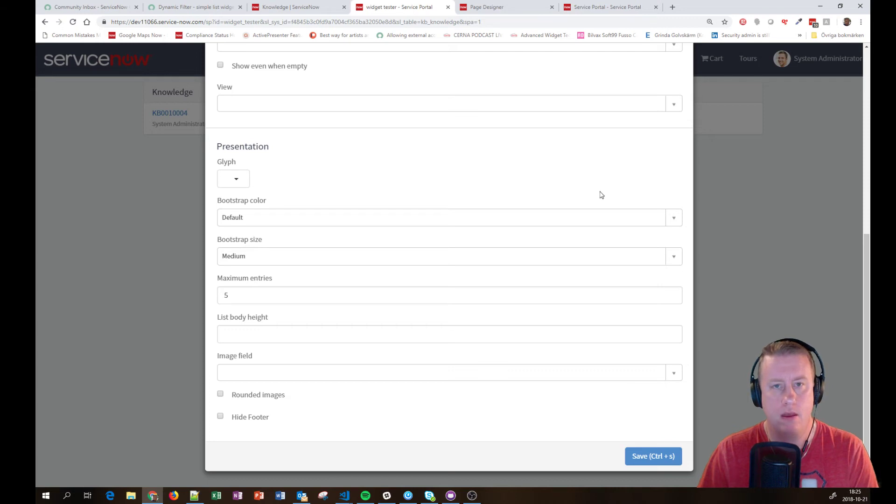
{"action": "key", "text": "ctrl+s"}
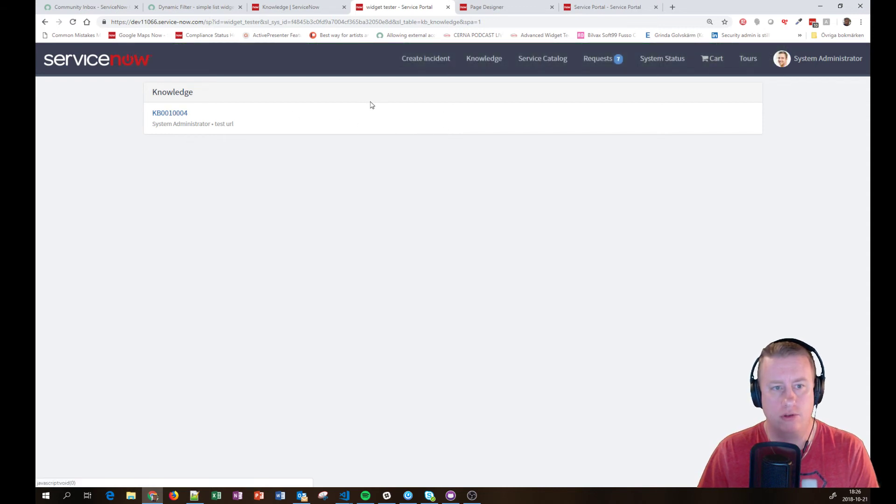
Set the Simple List's List page back to form.
{"action": "right_click", "coordinate": [310, 99], "text": "ctrl"}
{"action": "left_click", "coordinate": [394, 139]}
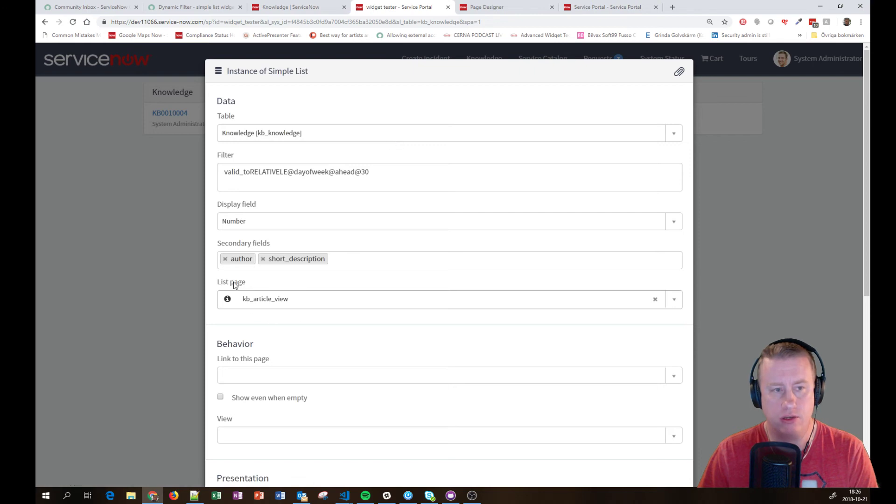
{"action": "left_click", "coordinate": [284, 310]}
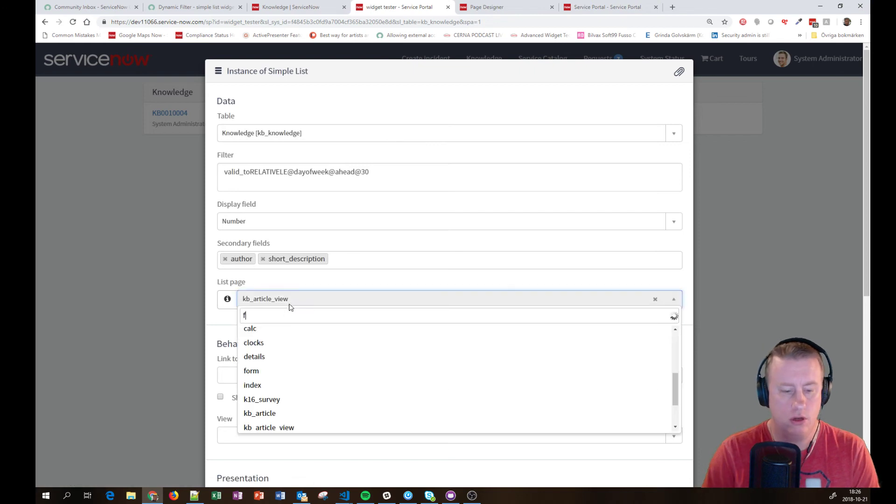
{"action": "type", "text": "form"}
{"action": "key", "text": "Return"}
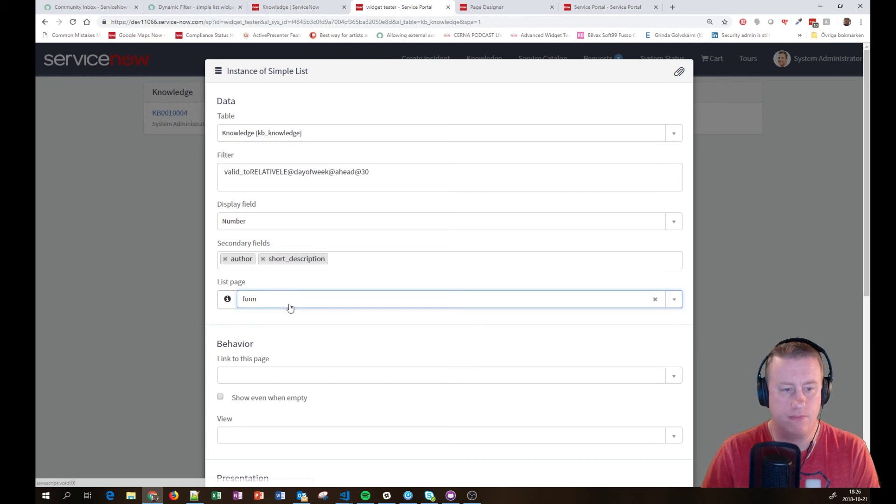
{"action": "scroll", "coordinate": [261, 292], "scroll_direction": "down", "scroll_amount": 2}
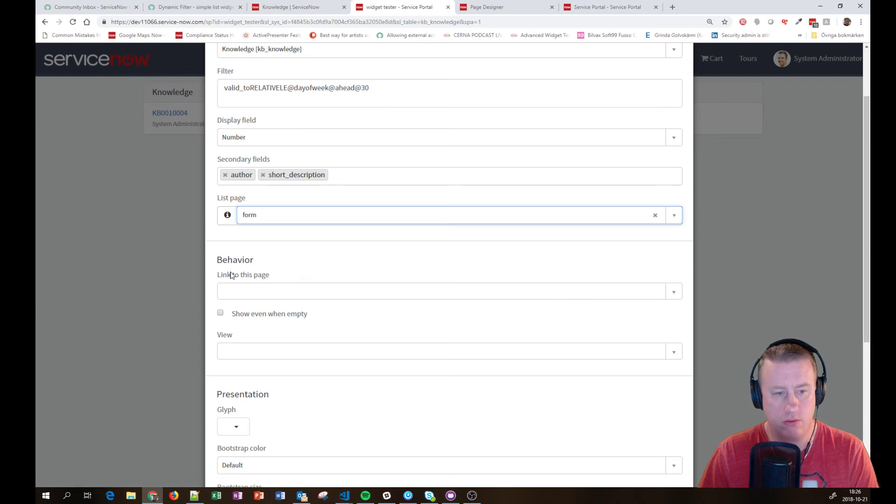
Set 'Link to this page' to kb_article_view and save the widget options.
{"action": "left_click", "coordinate": [260, 294]}
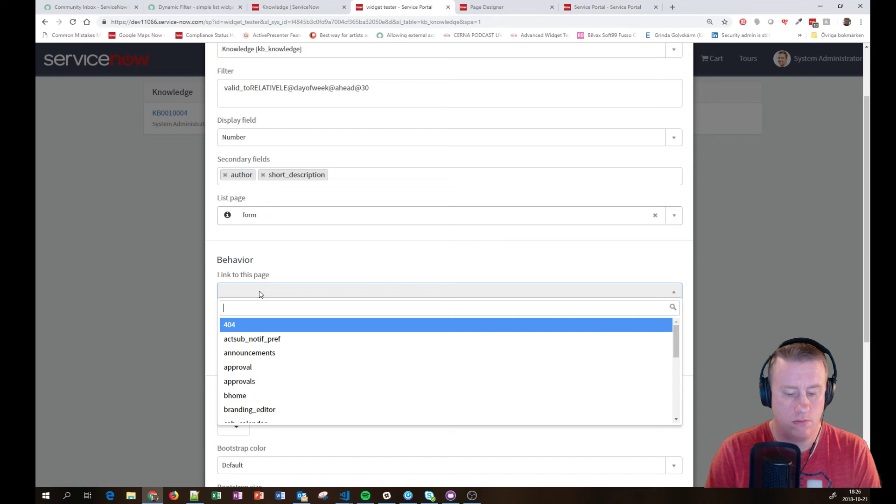
{"action": "type", "text": "kb"}
{"action": "key", "text": "Down"}
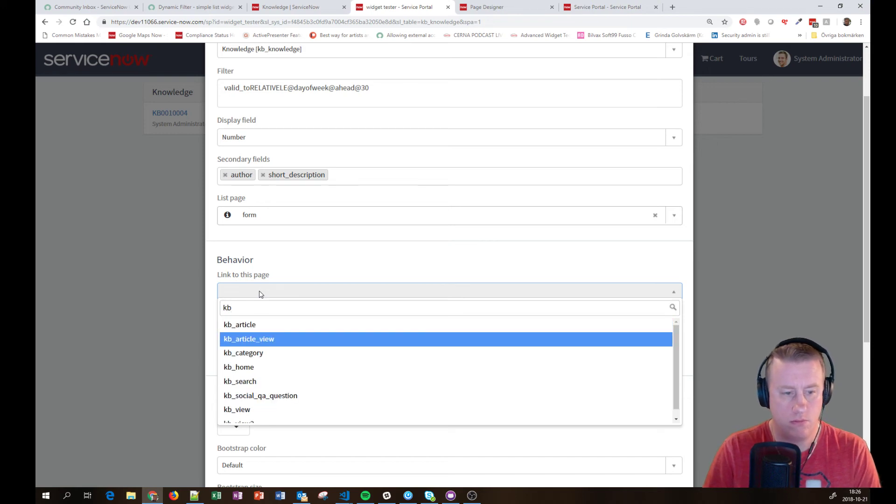
{"action": "key", "text": "Return"}
{"action": "scroll", "coordinate": [339, 340], "scroll_direction": "down", "scroll_amount": 5}
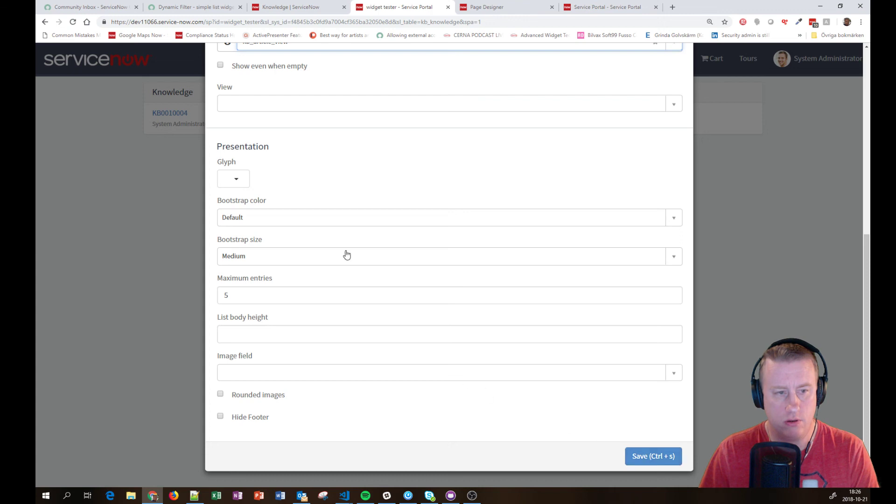
{"action": "scroll", "coordinate": [380, 243], "scroll_direction": "up", "scroll_amount": 1}
{"action": "scroll", "coordinate": [382, 245], "scroll_direction": "down", "scroll_amount": 1}
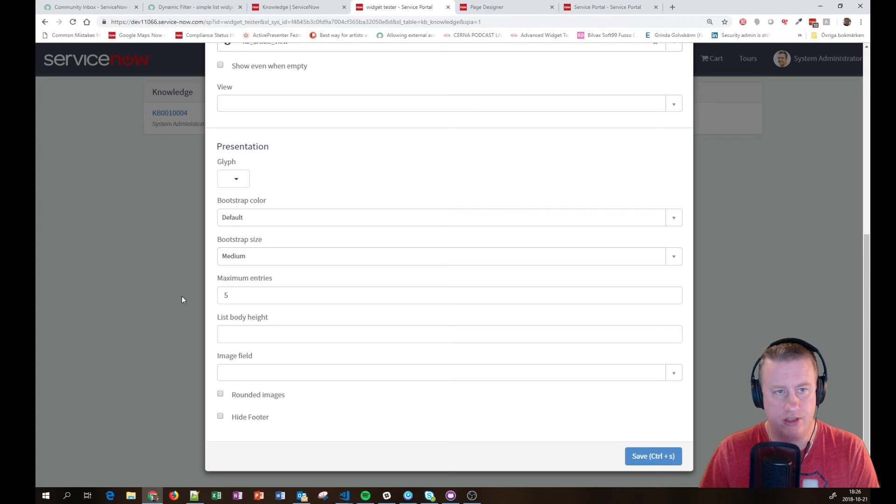
{"action": "key", "text": "ctrl+s"}
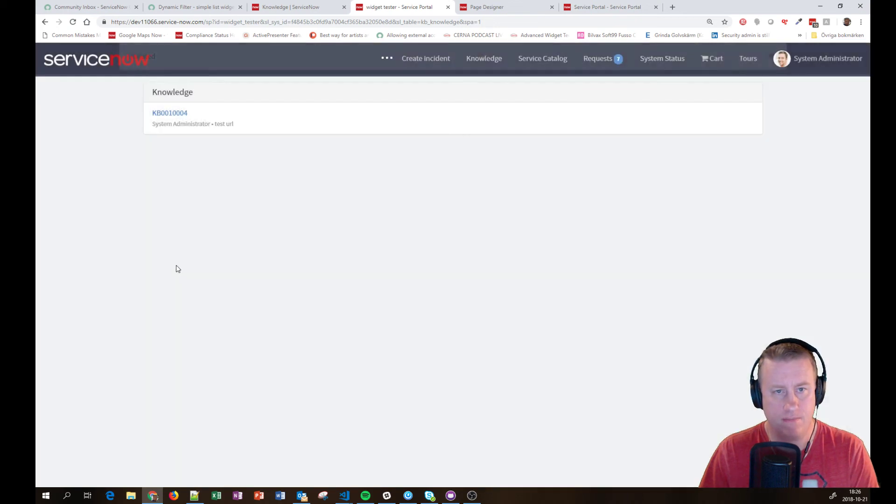
Open KB0010004 (Knowledge record not found), go back, and reopen the Simple List instance options.
{"action": "left_click", "coordinate": [162, 114]}
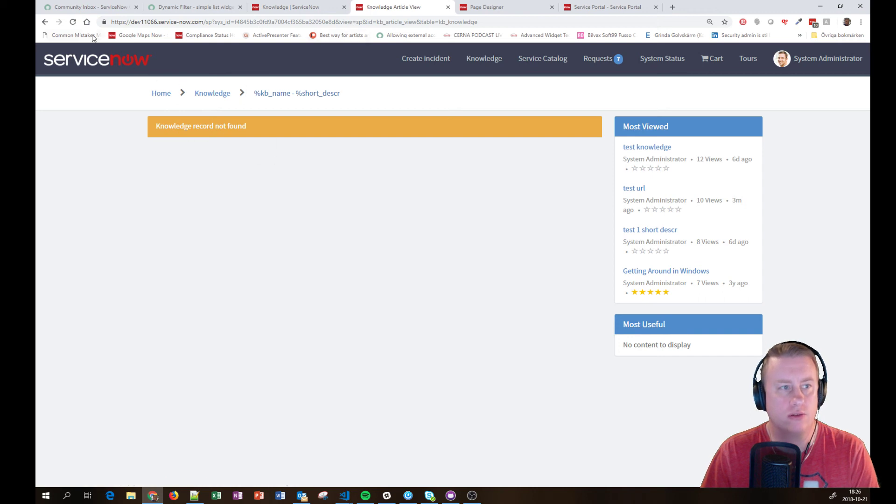
{"action": "left_click", "coordinate": [46, 22]}
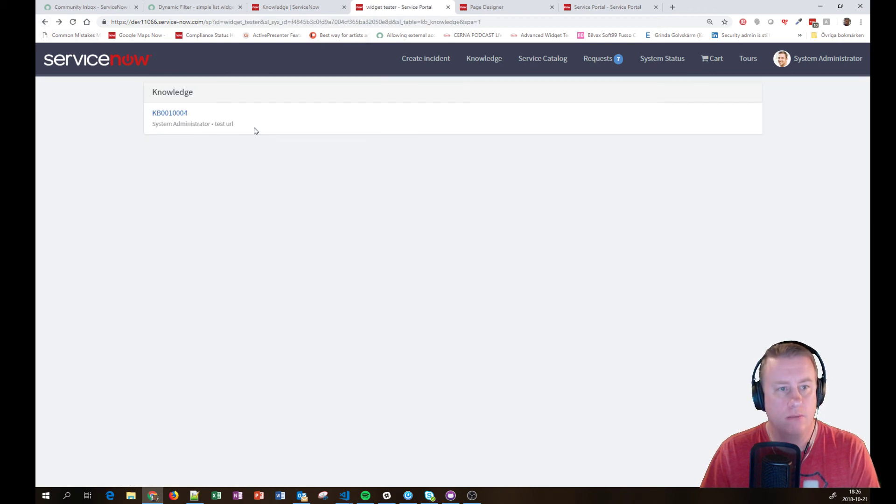
{"action": "right_click", "coordinate": [256, 130], "text": "ctrl"}
{"action": "left_click", "coordinate": [313, 149]}
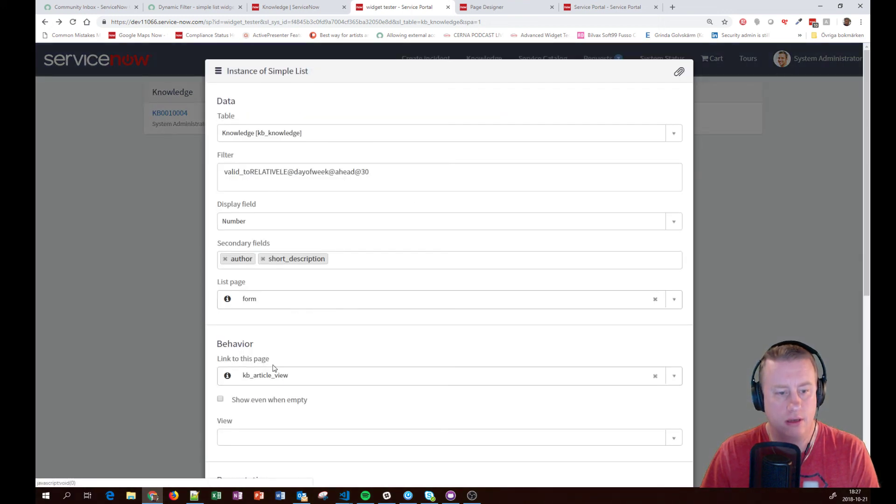
Clear the List page value, set 'Link to this page' to form, and save.
{"action": "left_click", "coordinate": [655, 300]}
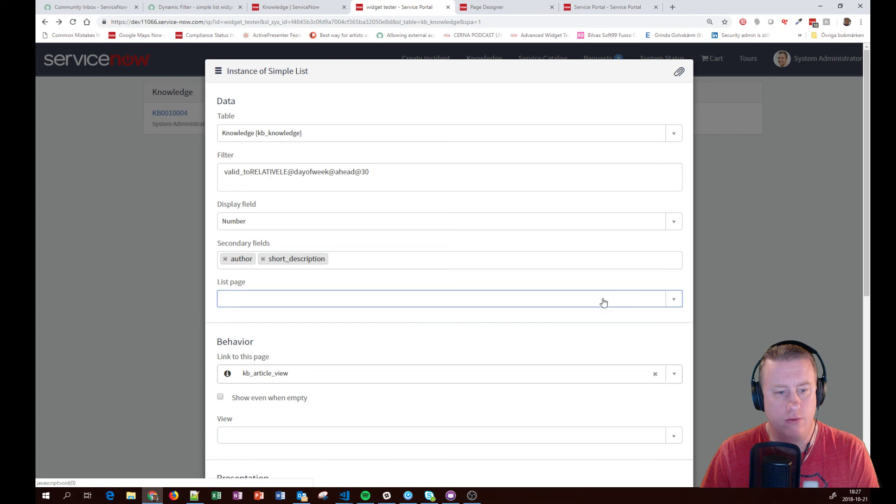
{"action": "left_click", "coordinate": [601, 376]}
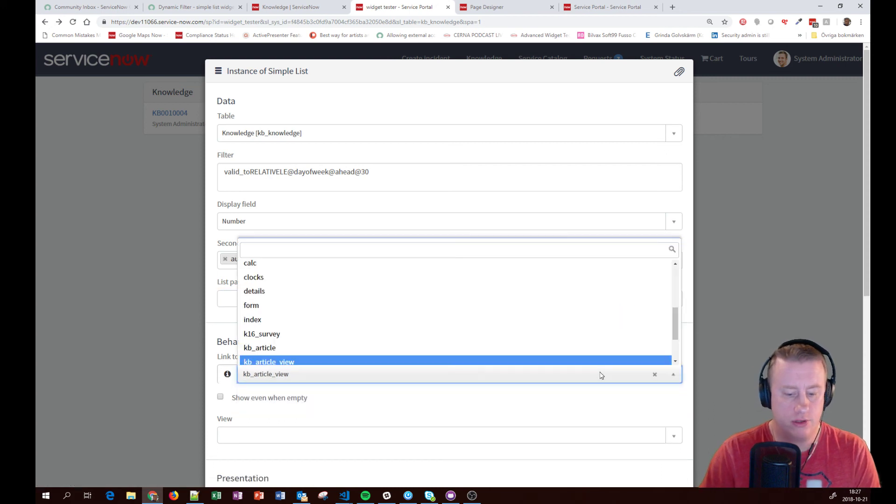
{"action": "type", "text": "form"}
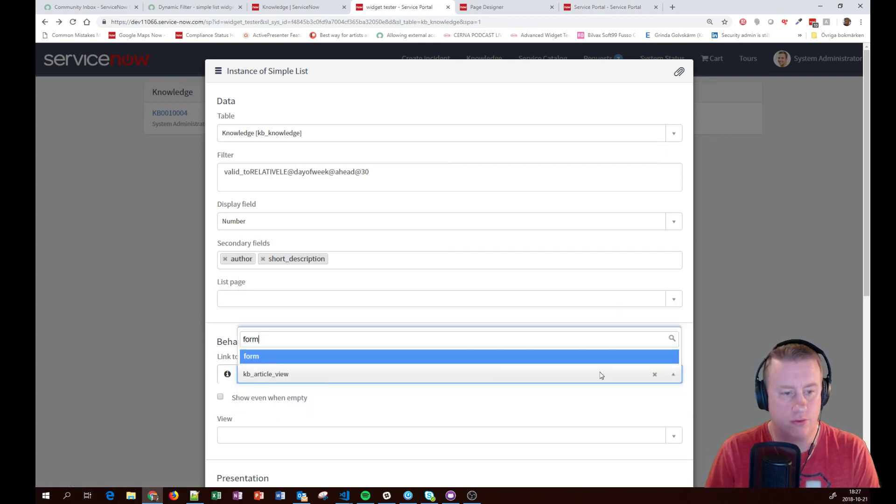
{"action": "key", "text": "Return"}
{"action": "scroll", "coordinate": [559, 362], "scroll_direction": "down", "scroll_amount": 5}
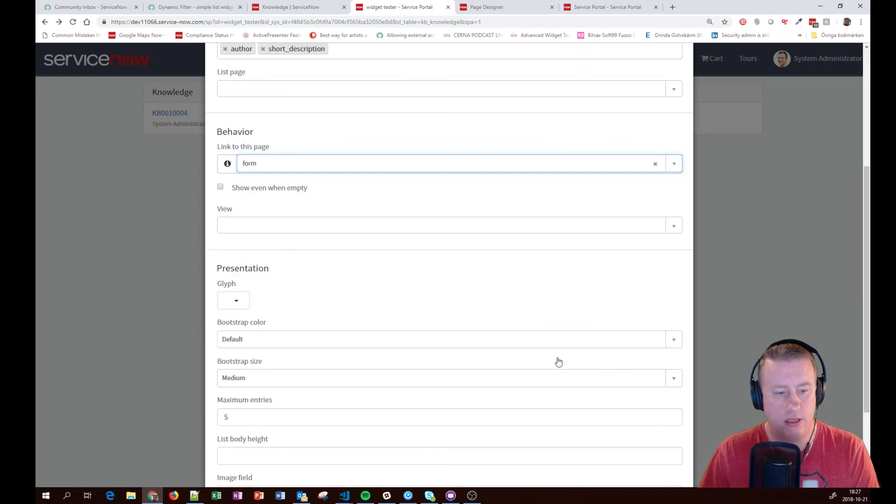
{"action": "scroll", "coordinate": [570, 352], "scroll_direction": "down", "scroll_amount": 3}
{"action": "left_click", "coordinate": [656, 456]}
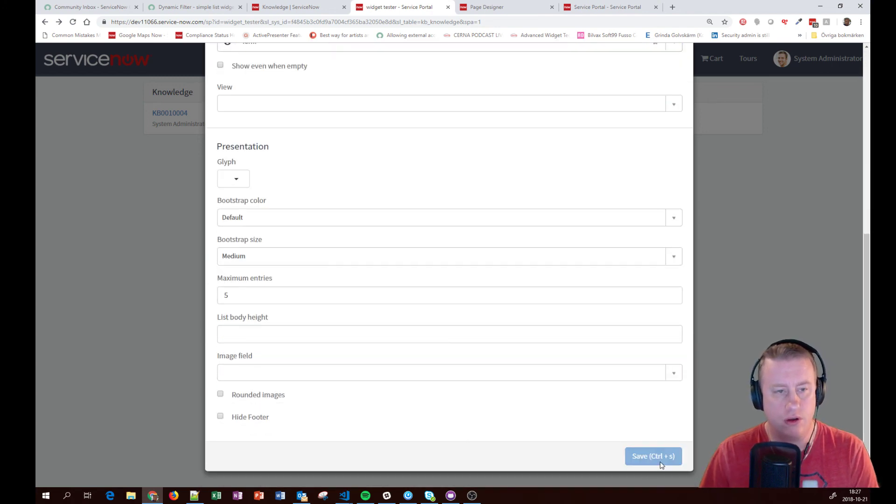
{"action": "left_click", "coordinate": [727, 368]}
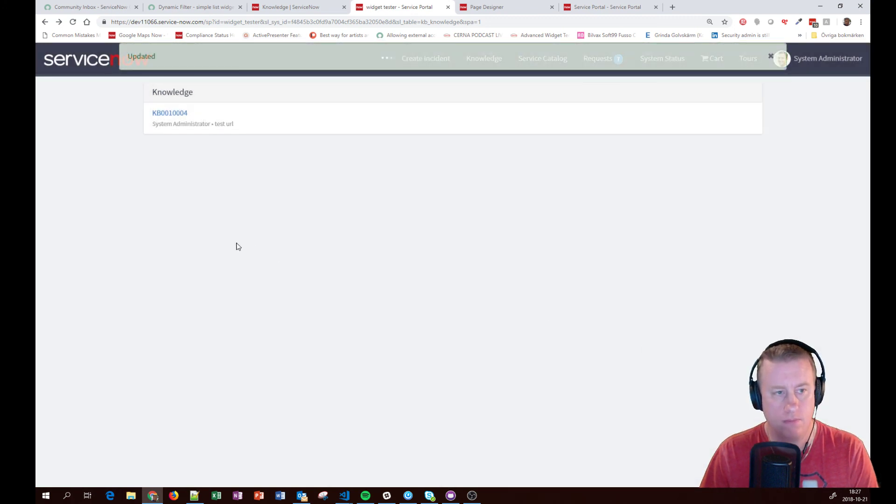
{"action": "left_click", "coordinate": [160, 113]}
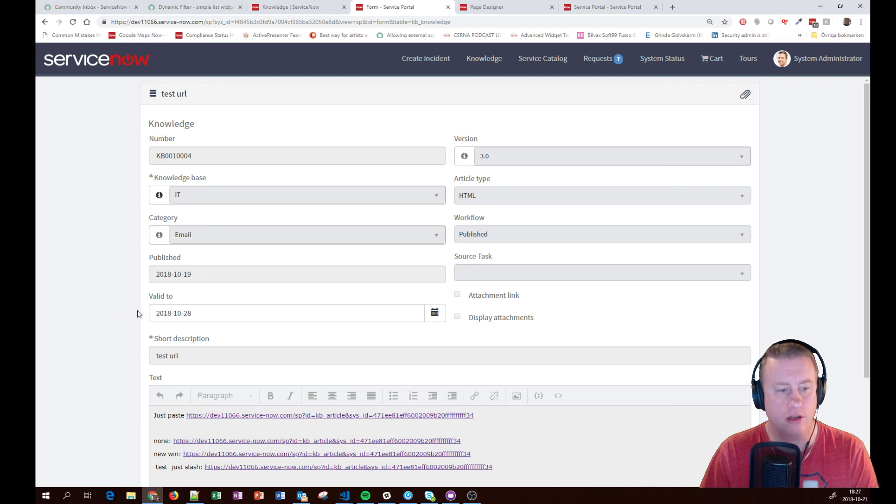
{"action": "scroll", "coordinate": [381, 316], "scroll_direction": "down", "scroll_amount": 3}
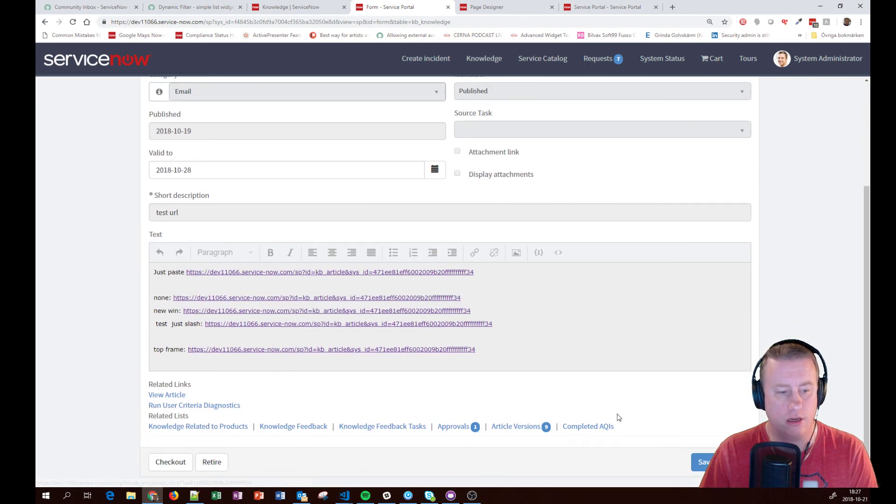
{"action": "scroll", "coordinate": [618, 417], "scroll_direction": "up", "scroll_amount": 3}
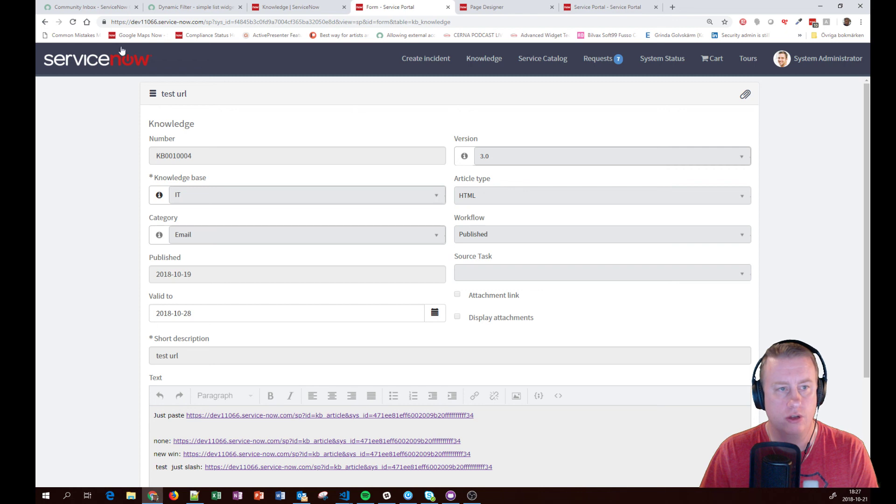
{"action": "left_click", "coordinate": [45, 22]}
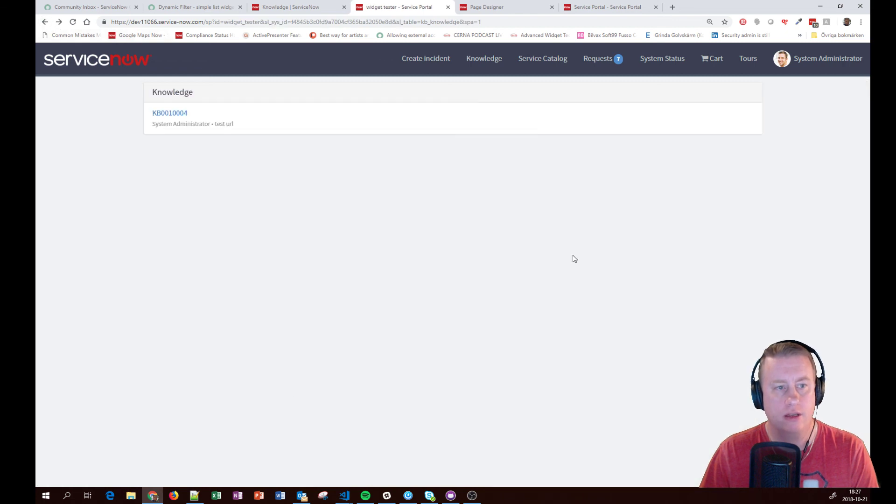
Re-save the Simple List instance options unchanged, then return to the Dynamic Filter community question.
{"action": "right_click", "coordinate": [321, 117], "text": "ctrl"}
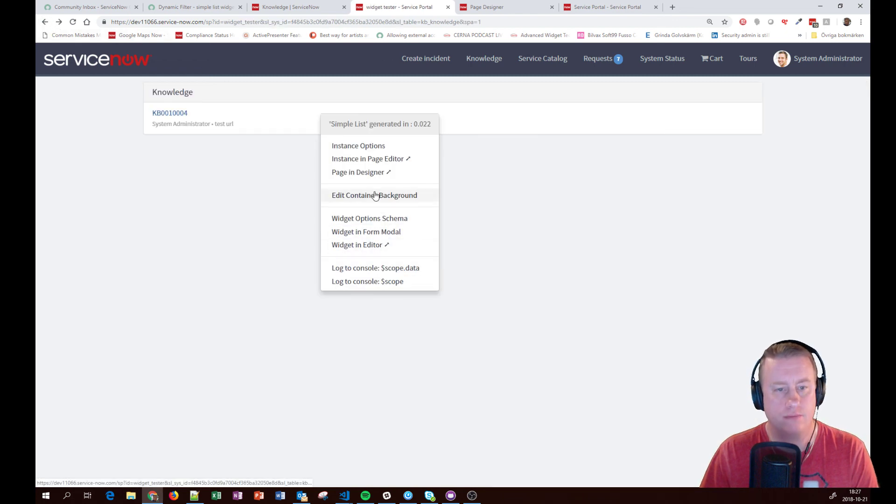
{"action": "left_click", "coordinate": [367, 147]}
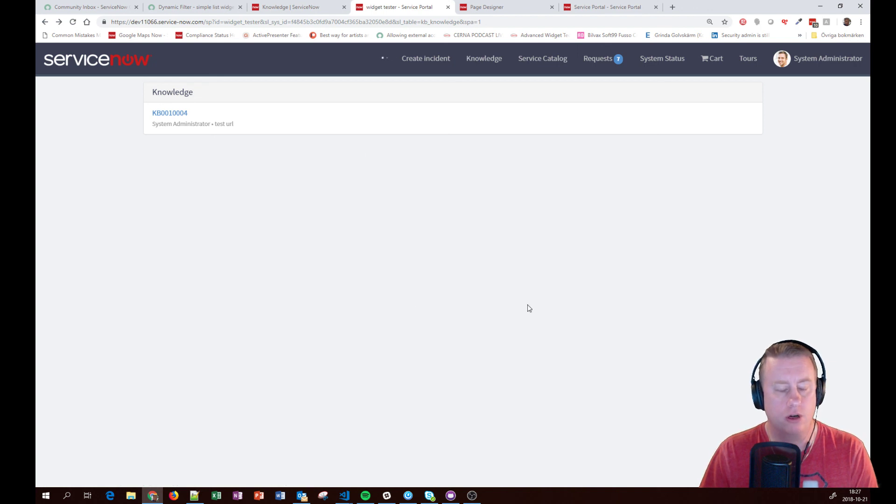
{"action": "scroll", "coordinate": [320, 287], "scroll_direction": "down", "scroll_amount": 5}
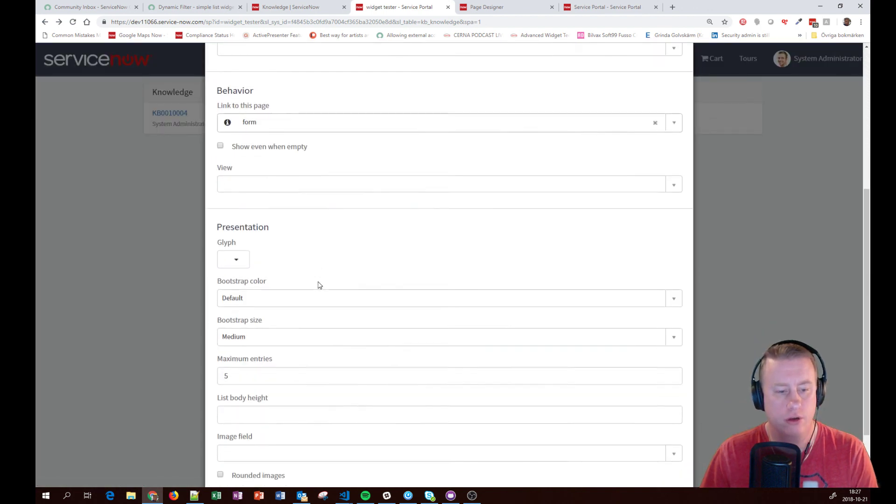
{"action": "scroll", "coordinate": [274, 234], "scroll_direction": "up", "scroll_amount": 2}
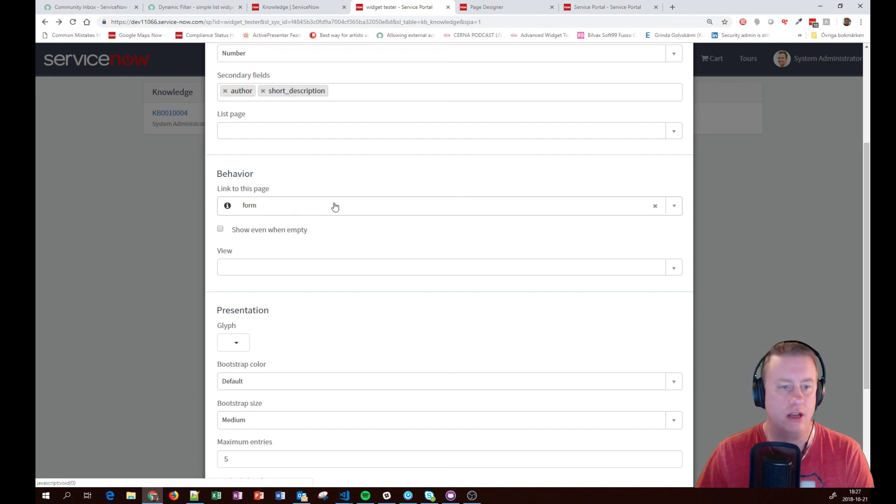
{"action": "scroll", "coordinate": [560, 257], "scroll_direction": "down", "scroll_amount": 4}
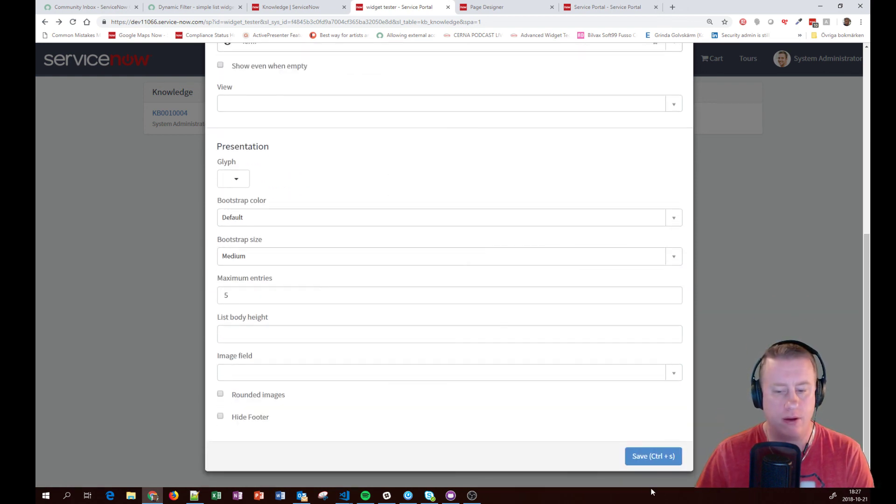
{"action": "left_click", "coordinate": [668, 461]}
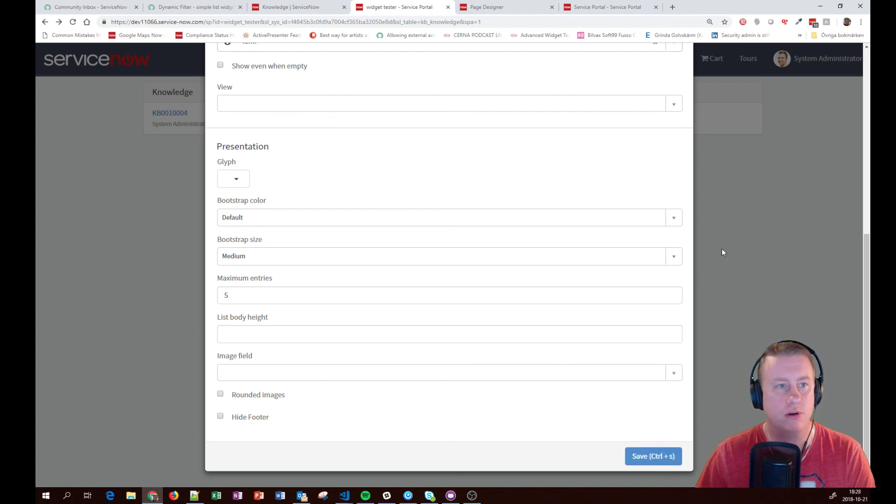
{"action": "left_click", "coordinate": [191, 13]}
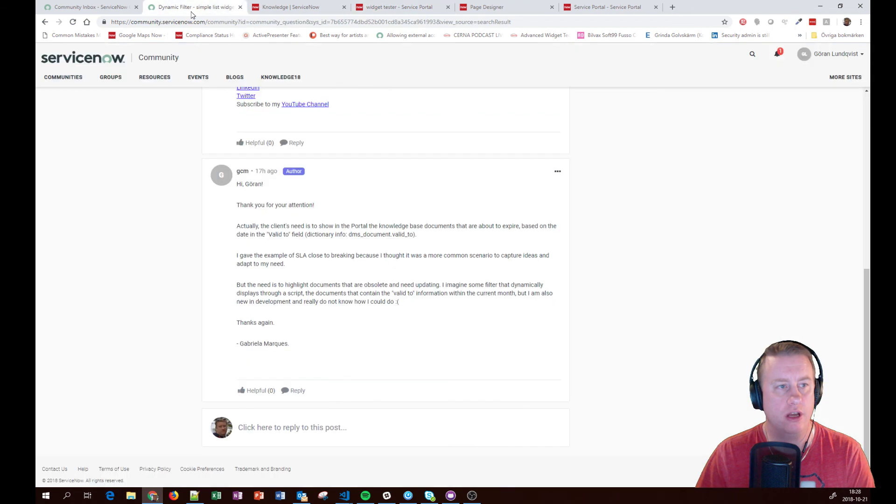